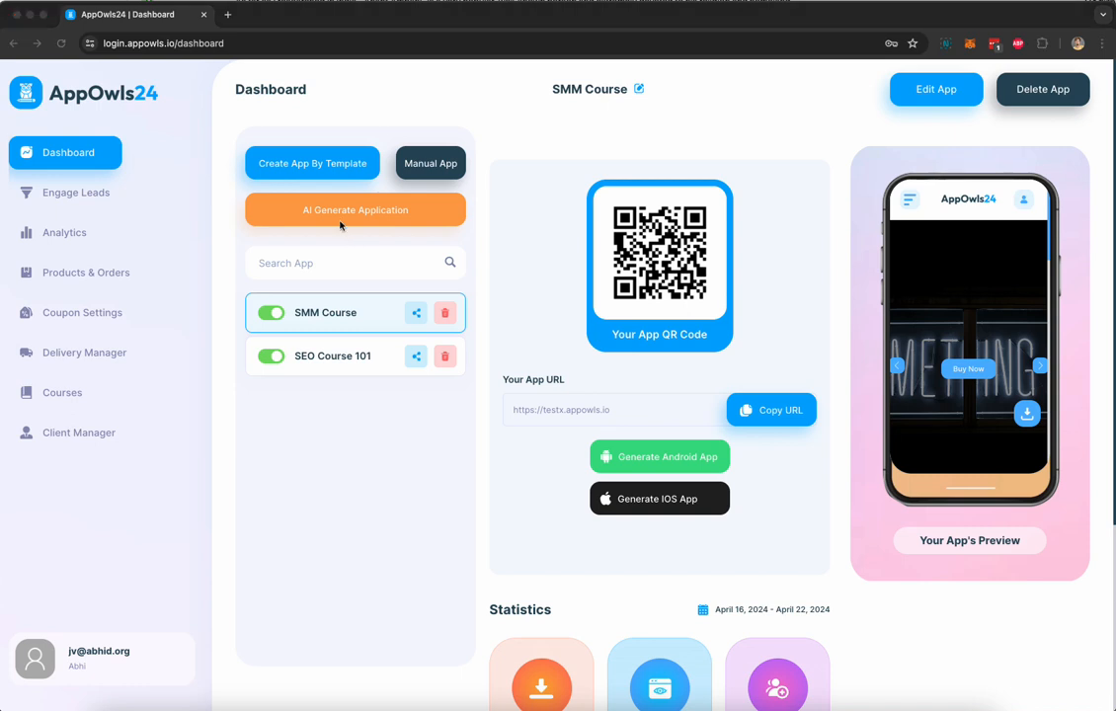
Start an AI-generated application named "AI Automation Agency Course" with the application type Course
left_click(359, 229)
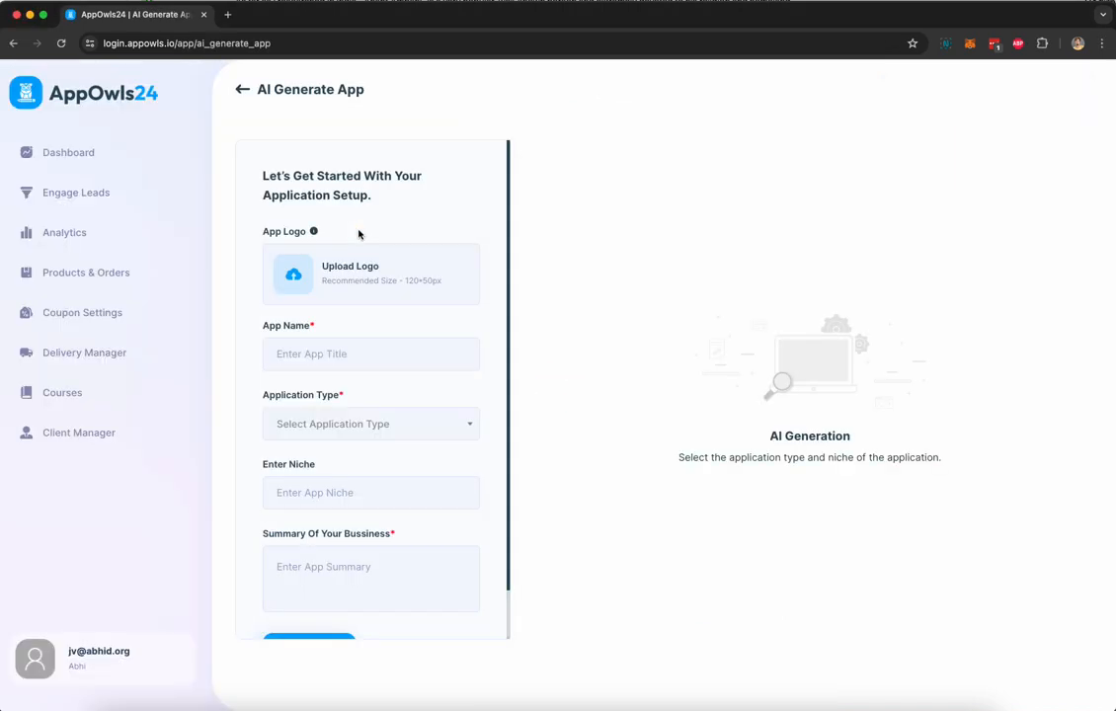
left_click(321, 351)
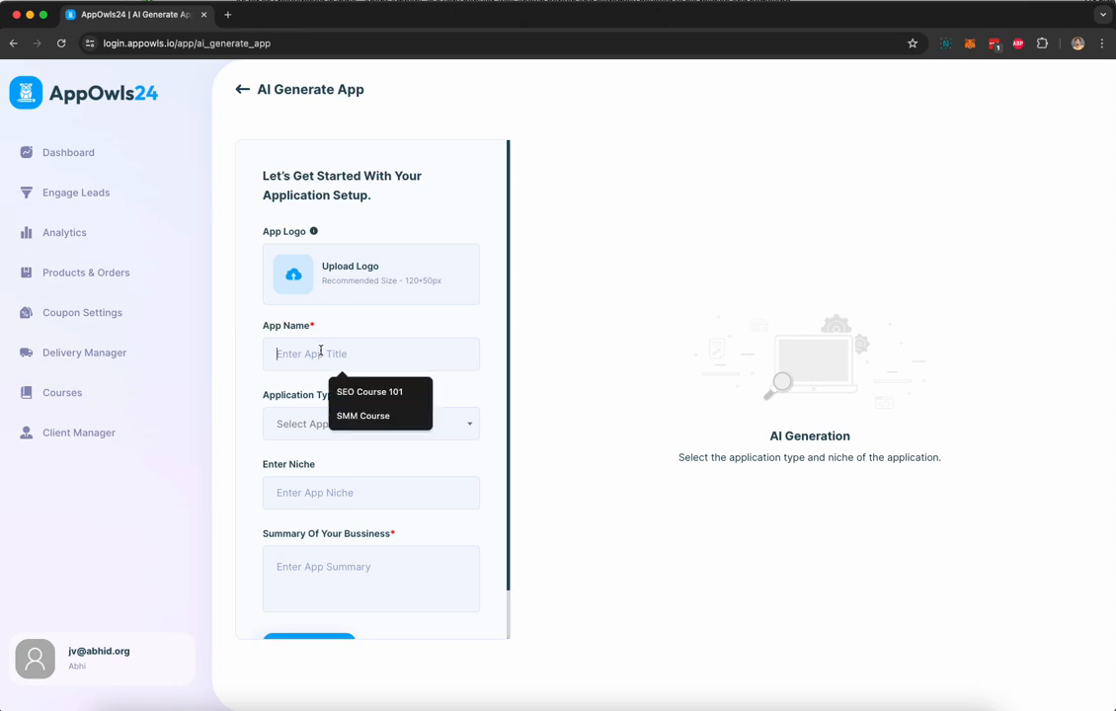
type("AI Au")
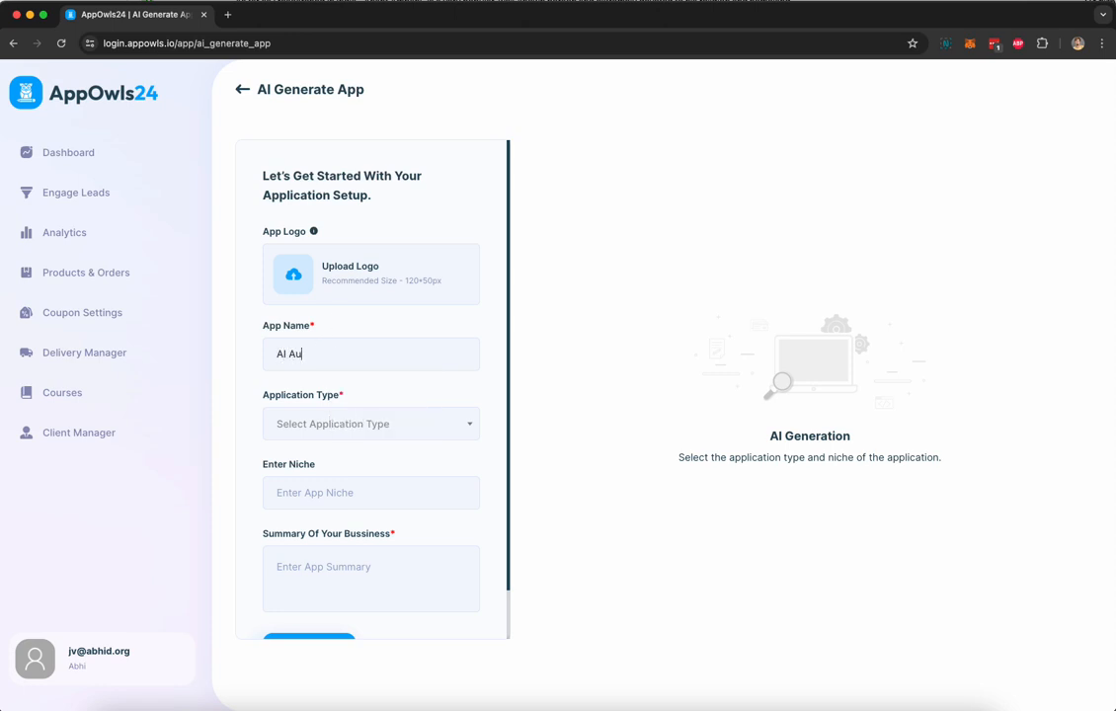
type("tomation Agency Course")
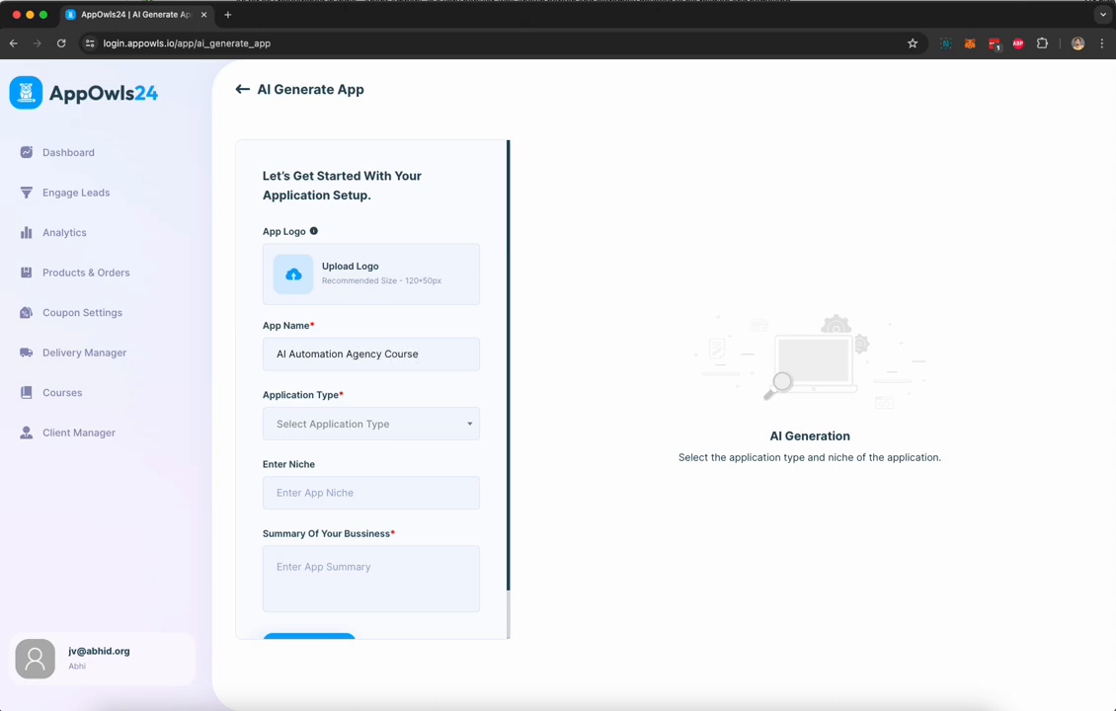
left_click(332, 423)
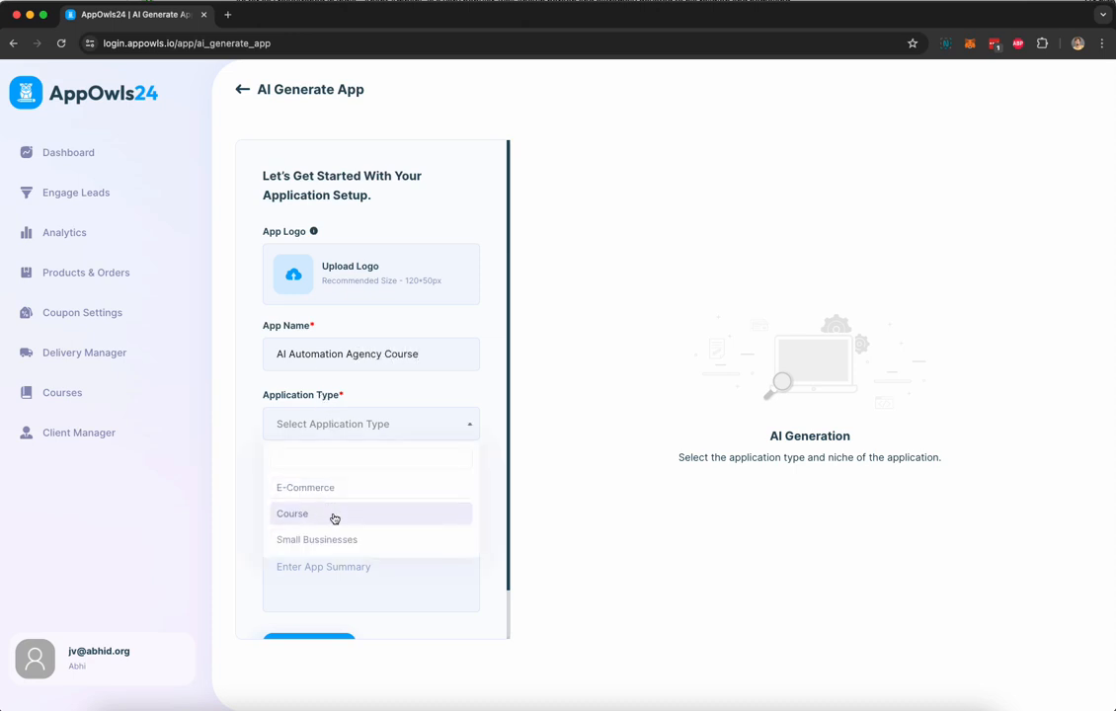
left_click(356, 524)
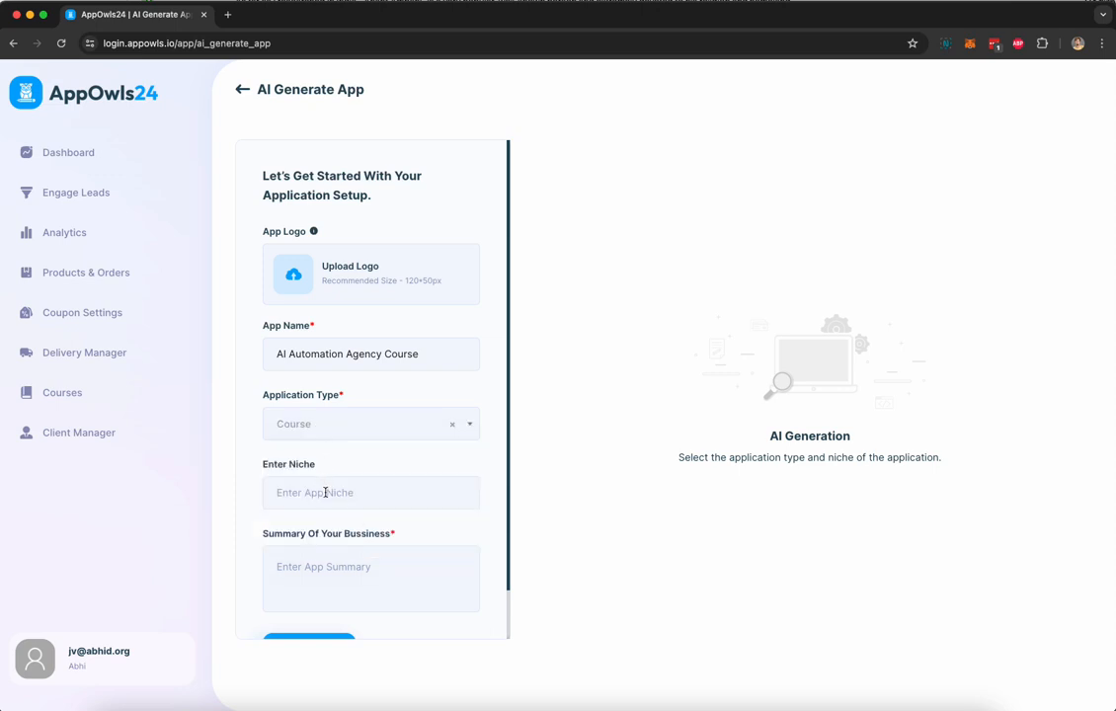
Set the niche to AI, summarize the business as an app selling purchased access to my AI Automation Agency Course, and generate the app
left_click(325, 493)
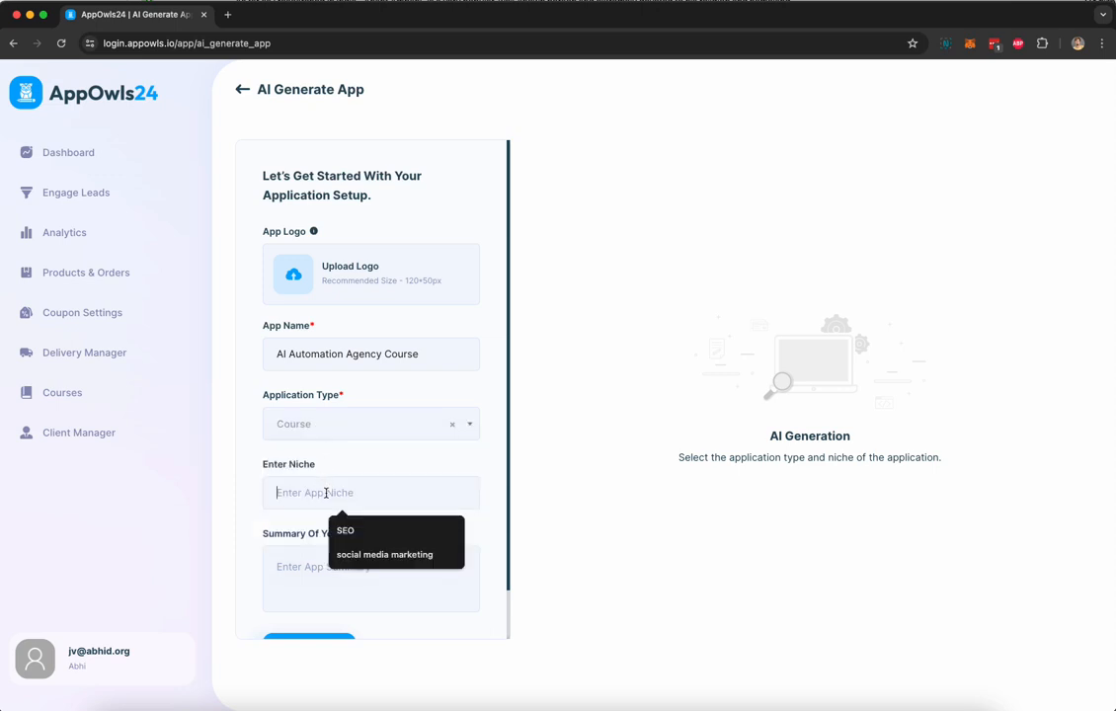
type("AI")
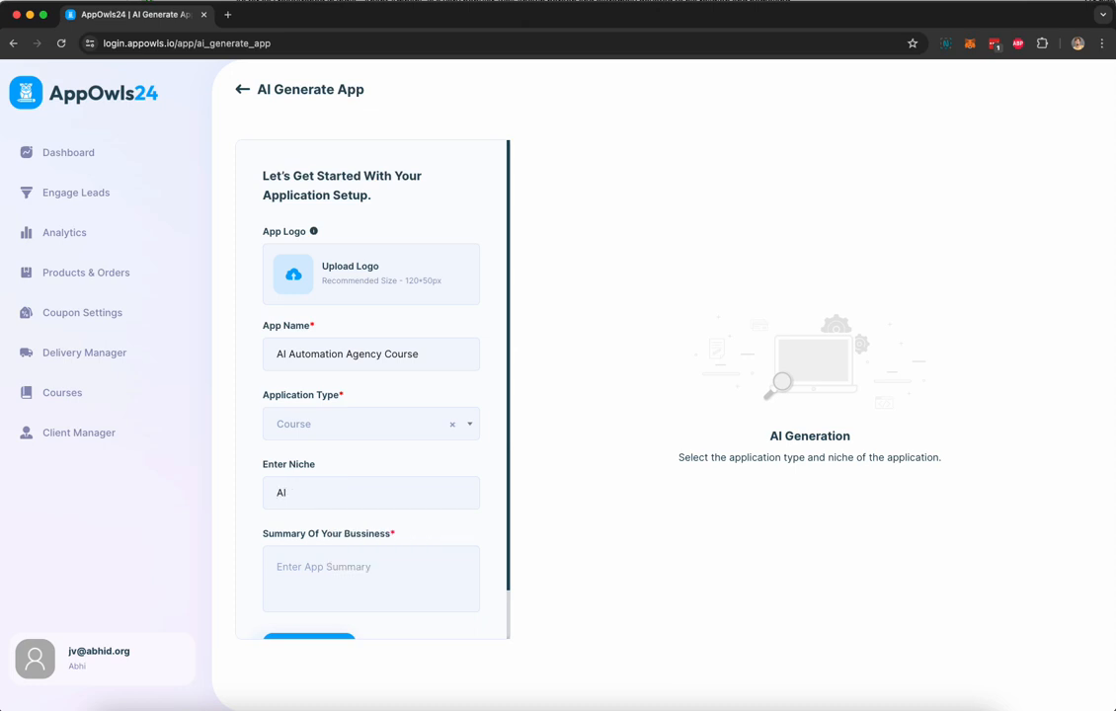
scroll(356, 533, "down", 1)
left_click(283, 513)
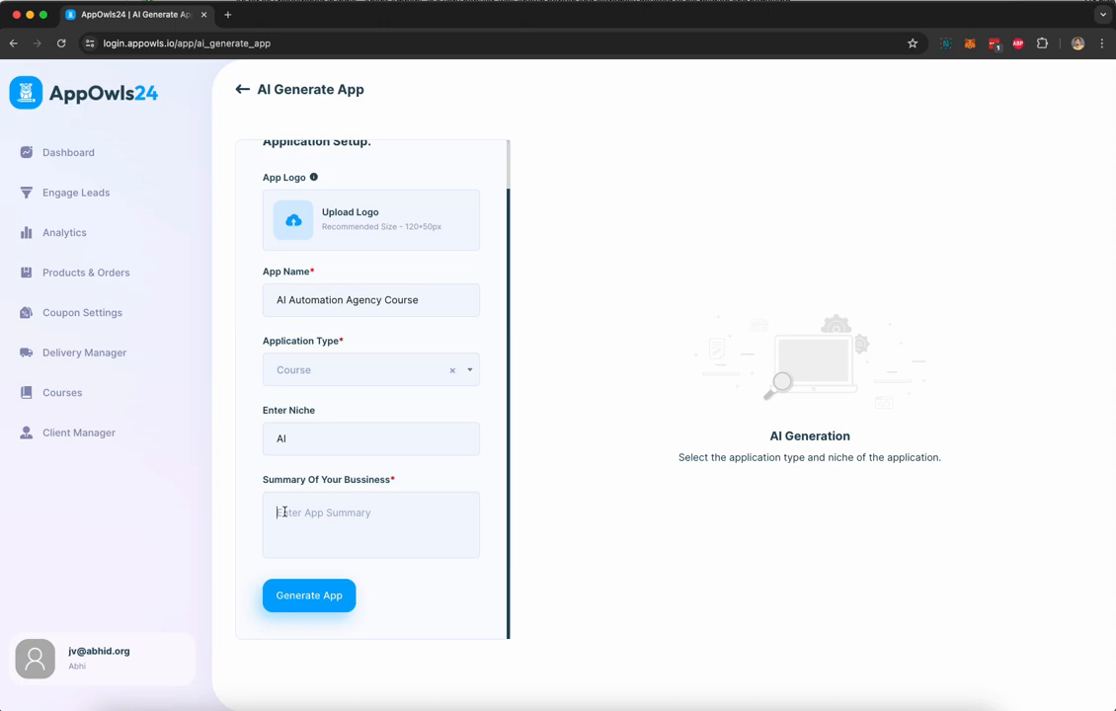
type("Create an app where I will sell access to my AI Automation Agency Course that users need to purchase to get access to.")
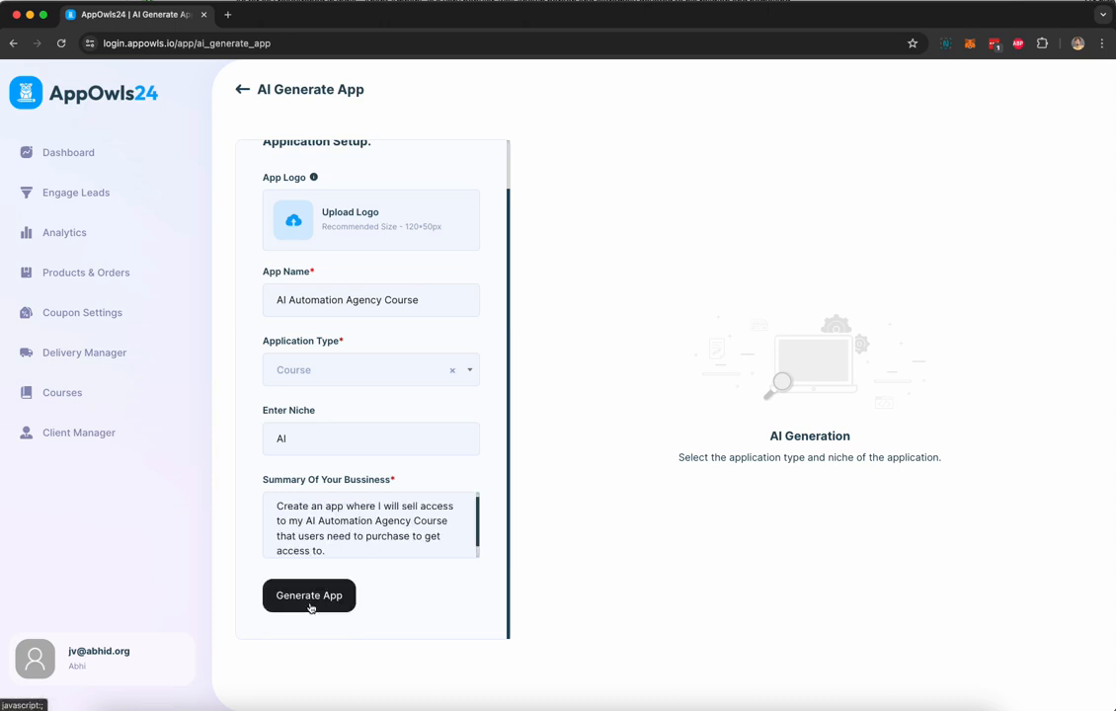
left_click(310, 605)
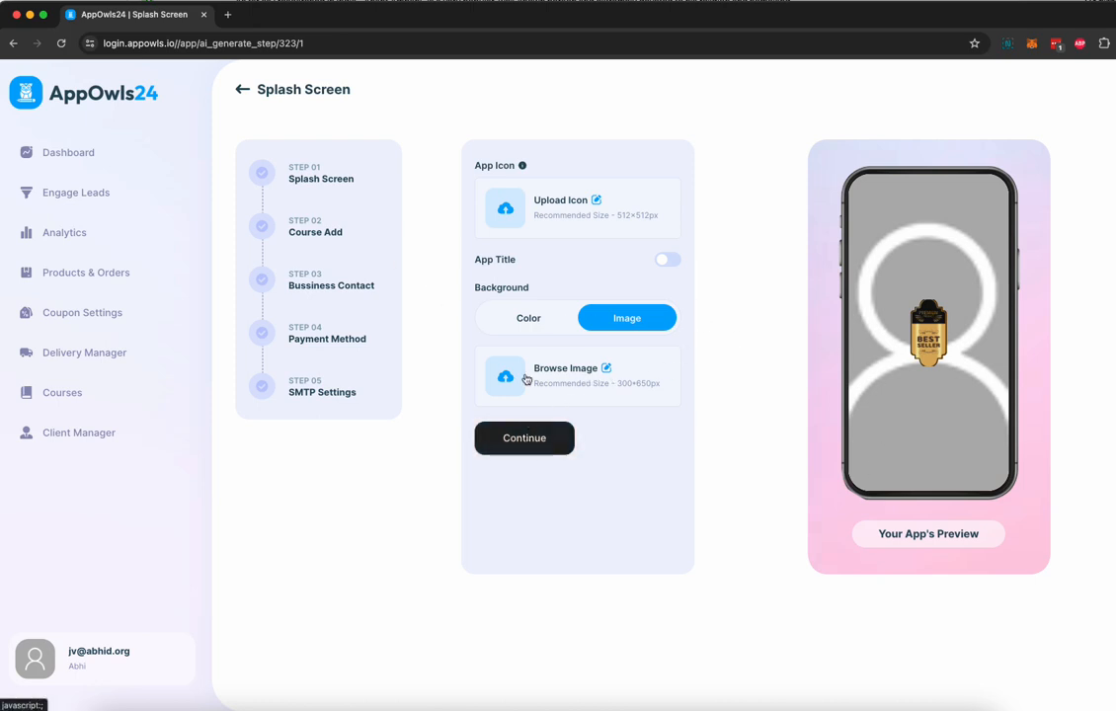
Search stock images for "AI roboto", apply the picture of two small robots as the splash screen background, and continue the setup
left_click(552, 321)
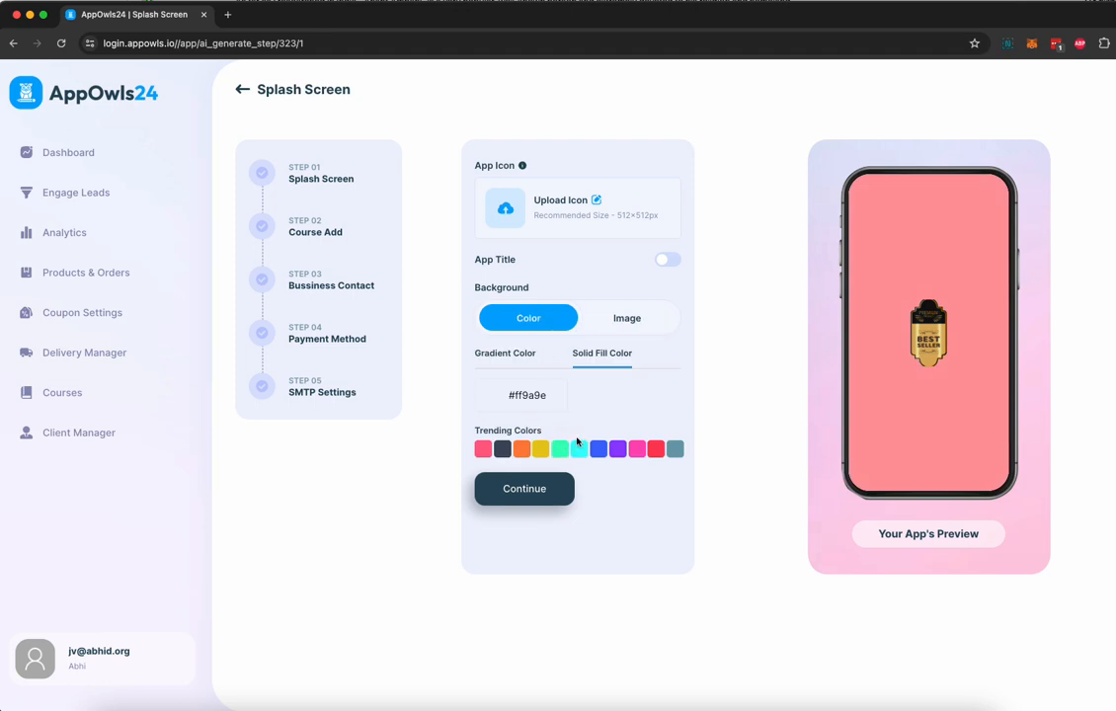
left_click(626, 318)
left_click(562, 382)
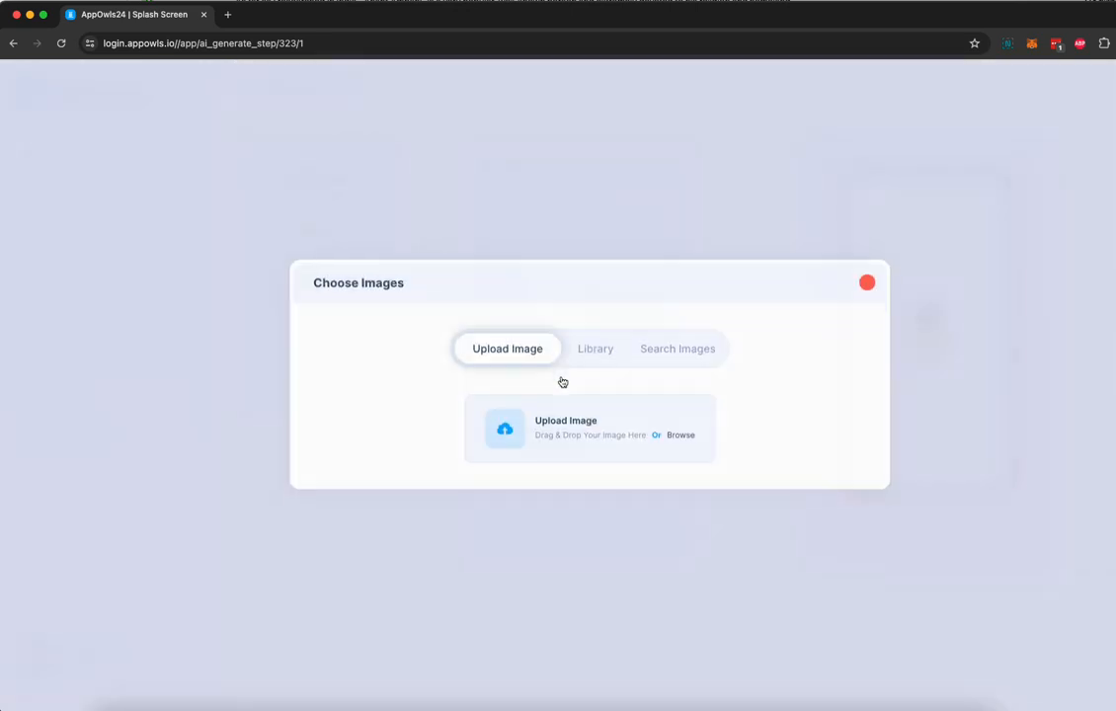
left_click(665, 364)
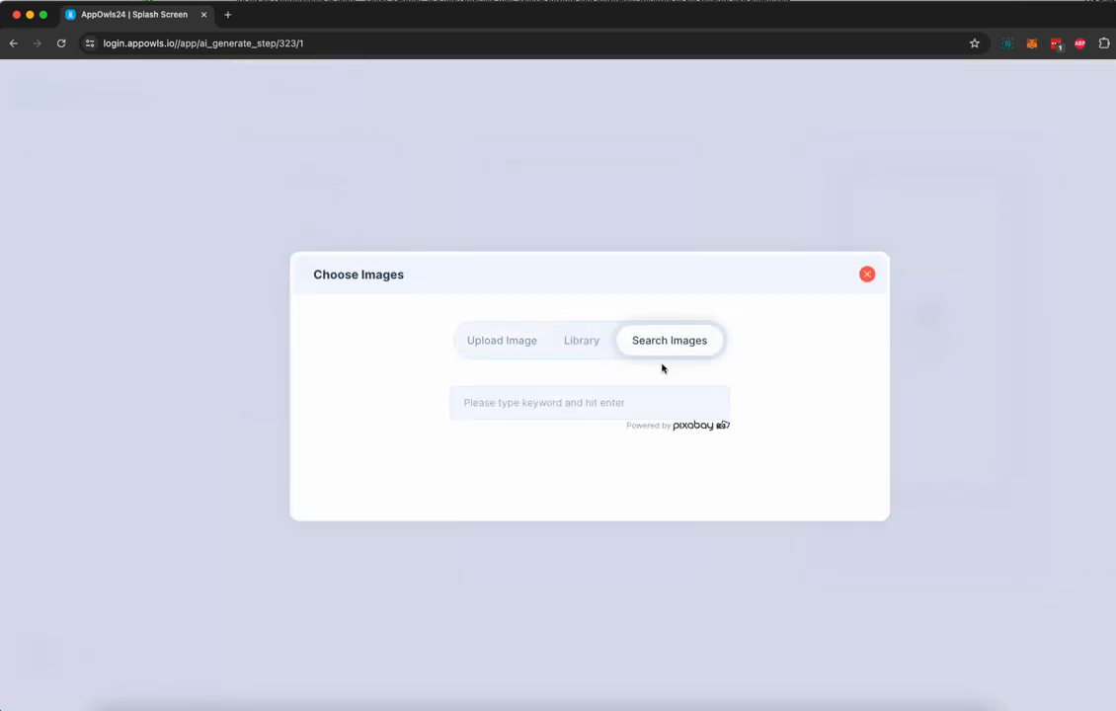
type("AI")
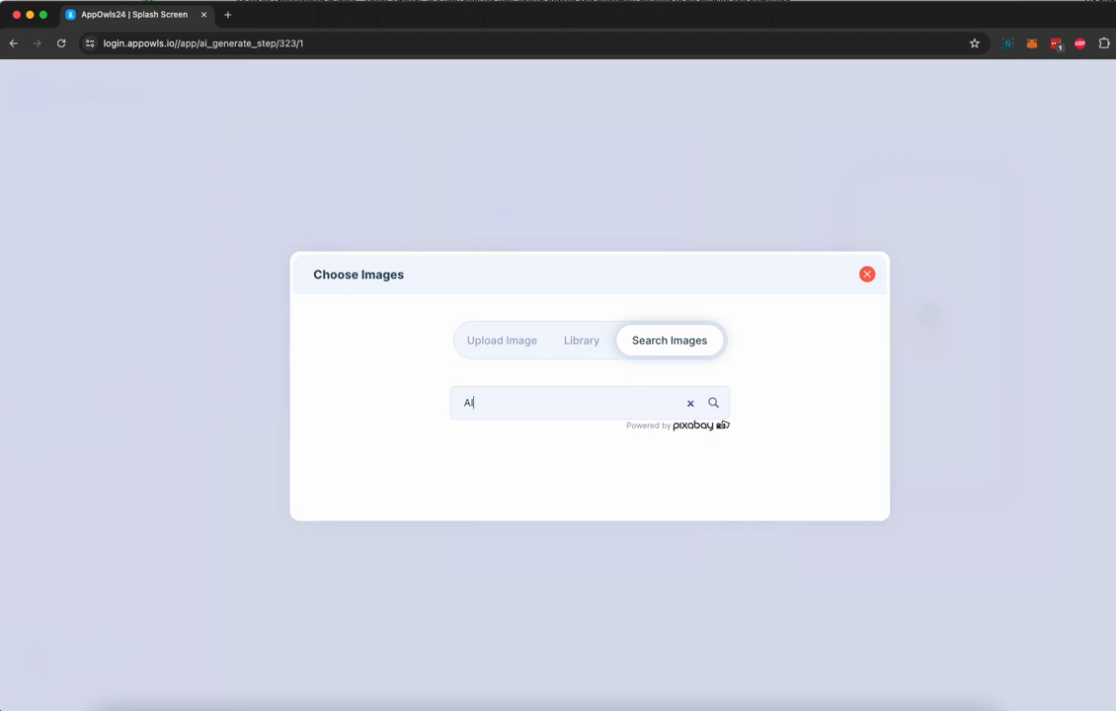
key("Return")
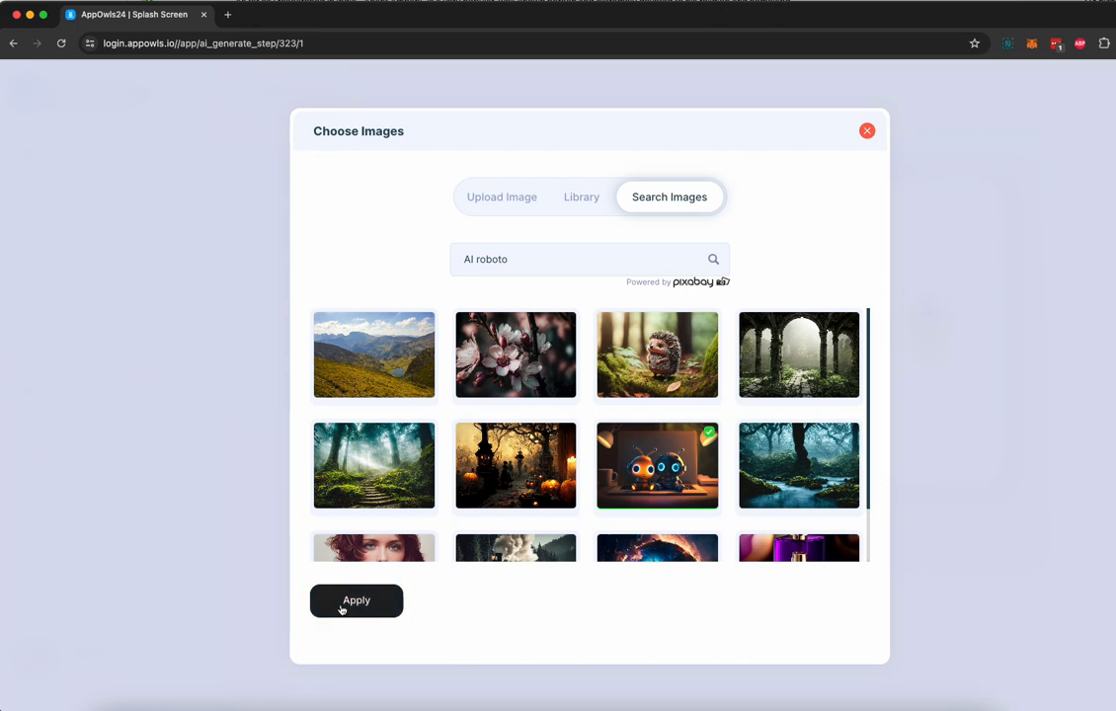
left_click(339, 605)
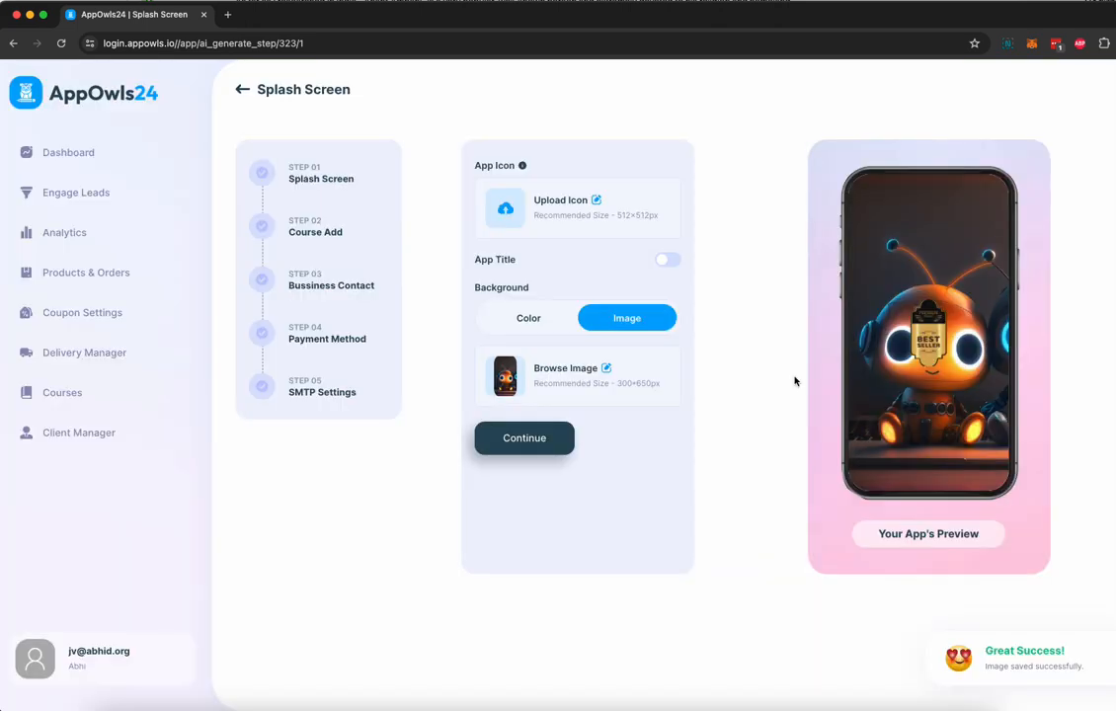
left_click(520, 438)
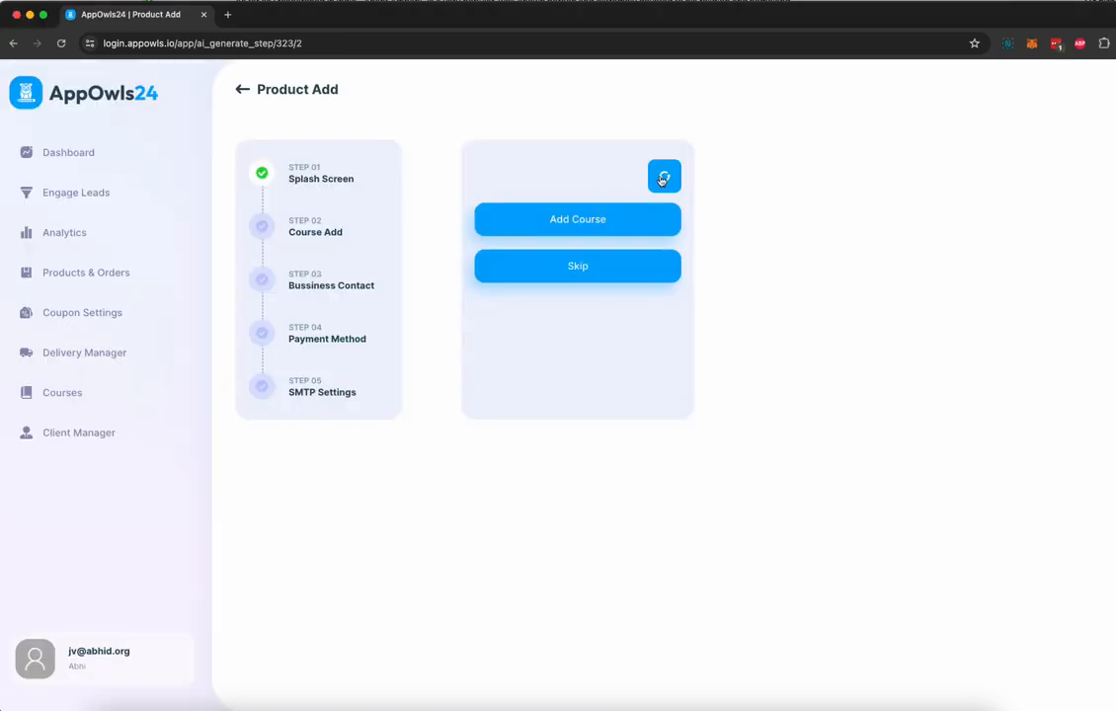
Add a new course named "AI Automation Agency Course" with the summary "AI Automation Agency Course summary"
left_click(589, 229)
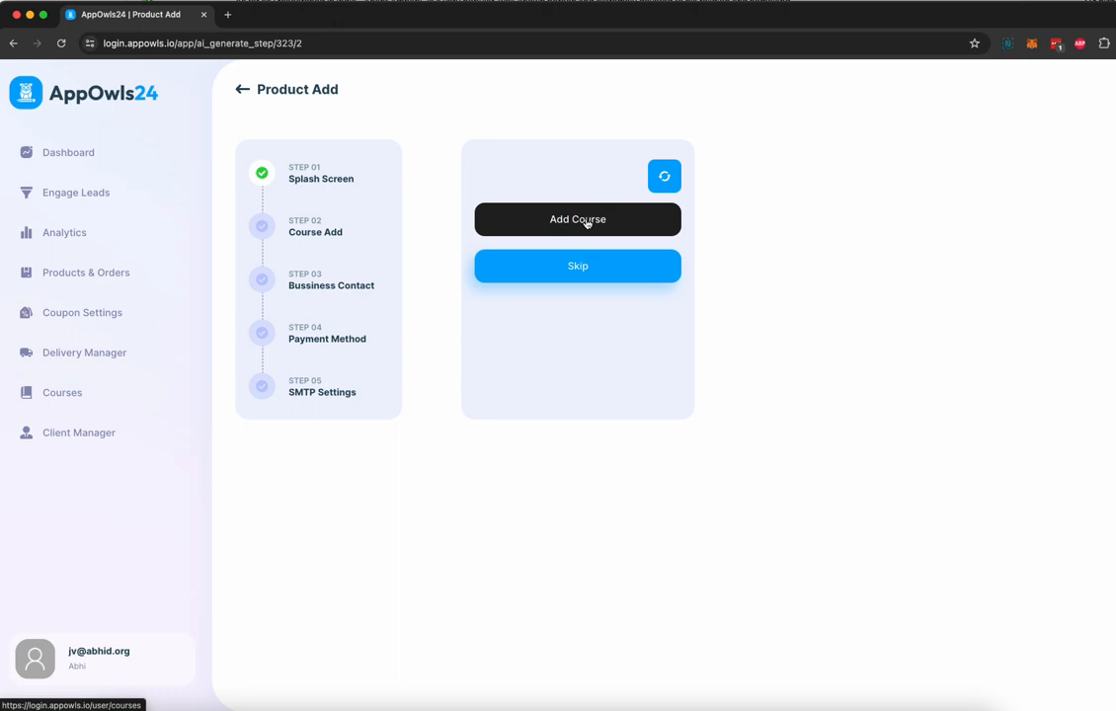
left_click(576, 230)
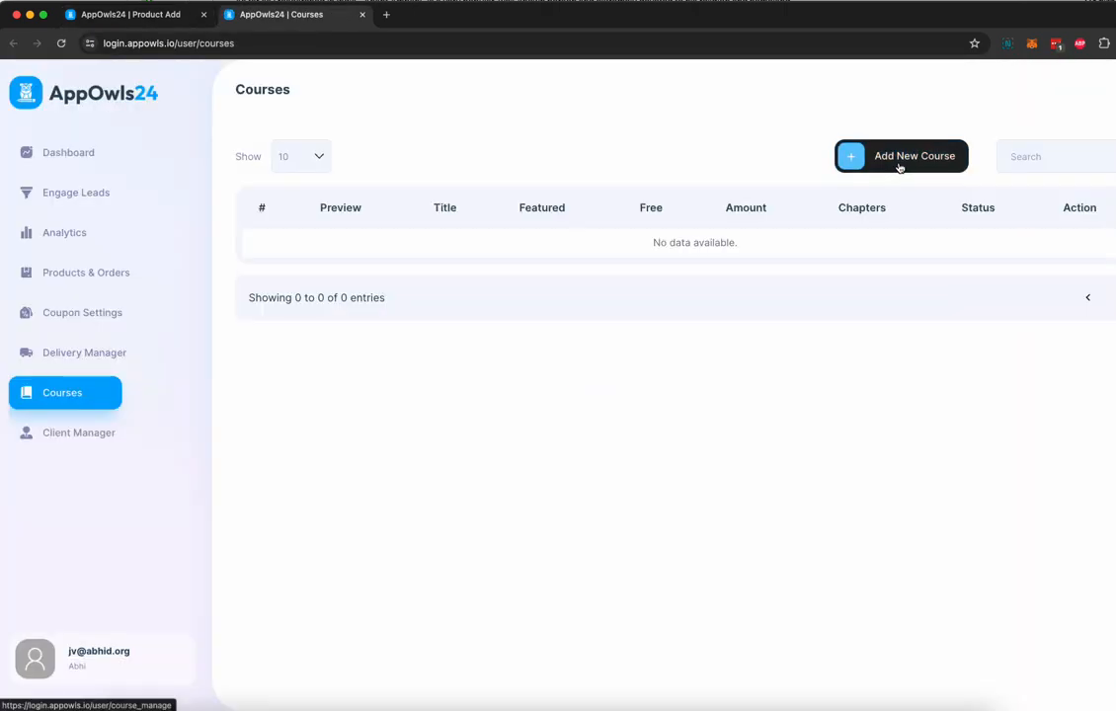
left_click(900, 168)
key("Caps_Lock")
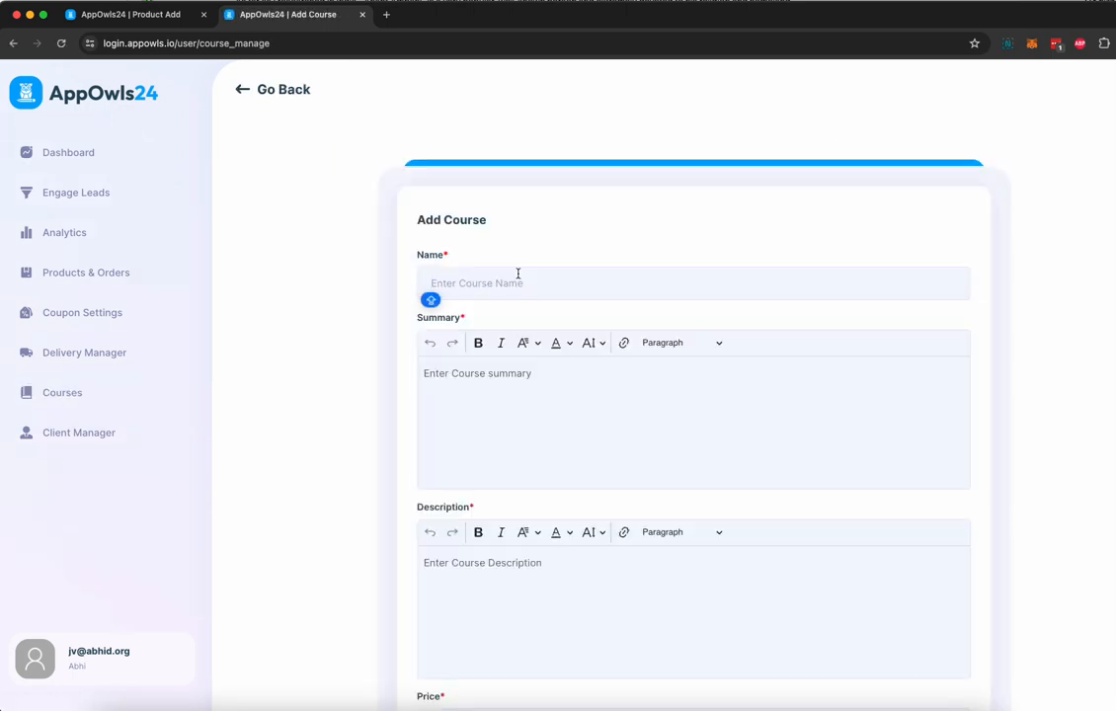
type("AI Automation Agency Course")
key("Tab")
type("AI Automation Agency Course summar")
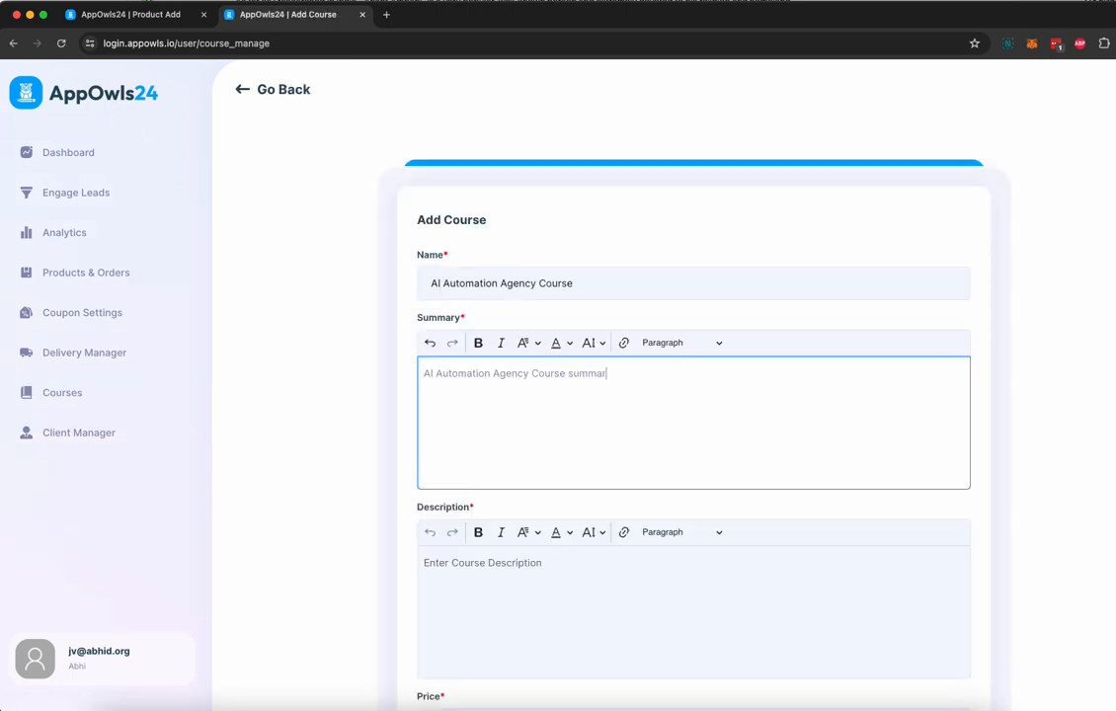
Enter the description "AI Automation Agency Course description", set the price to 497, mark the course as featured, and save it
left_click(543, 584)
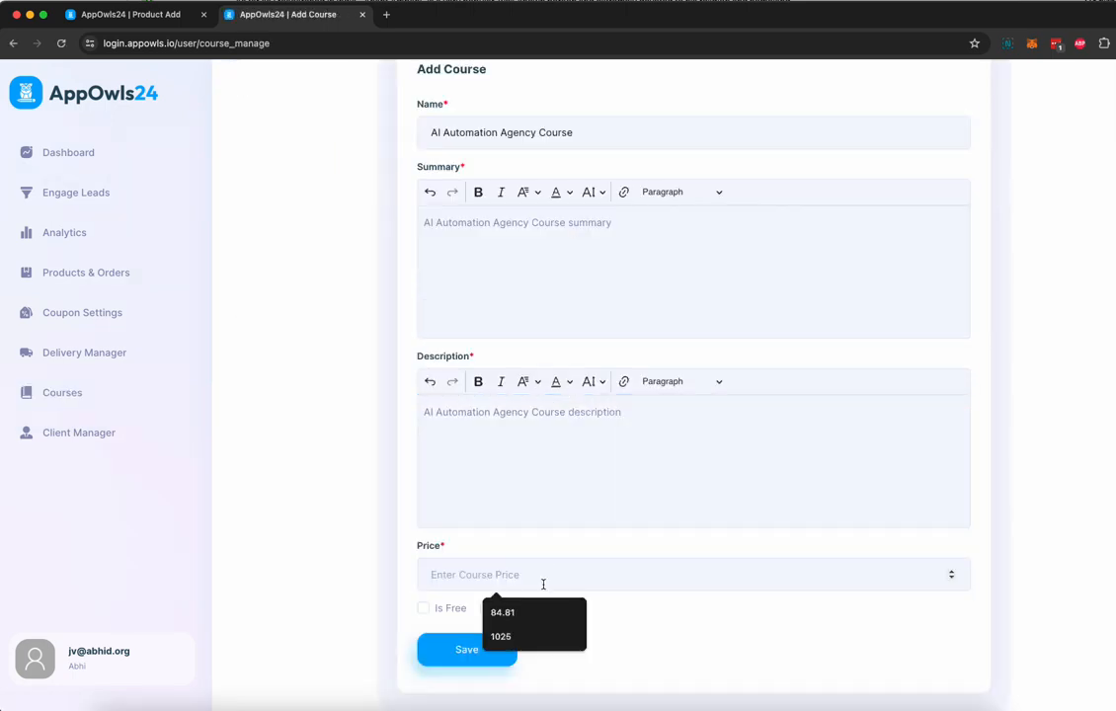
type("497")
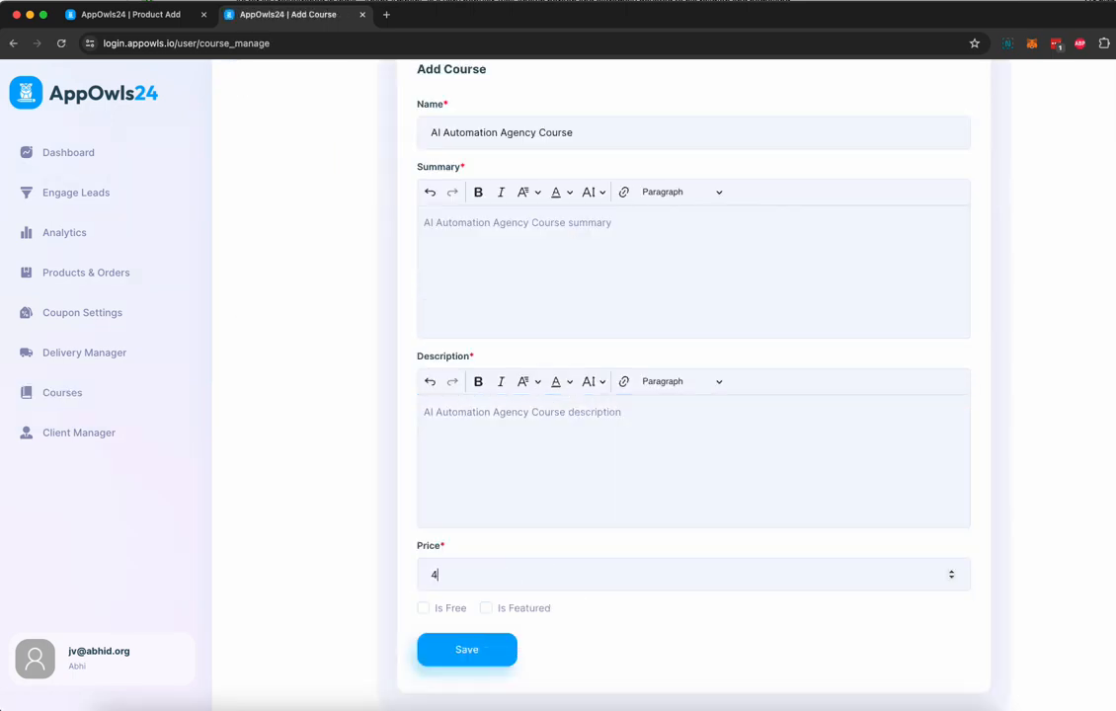
left_click(487, 607)
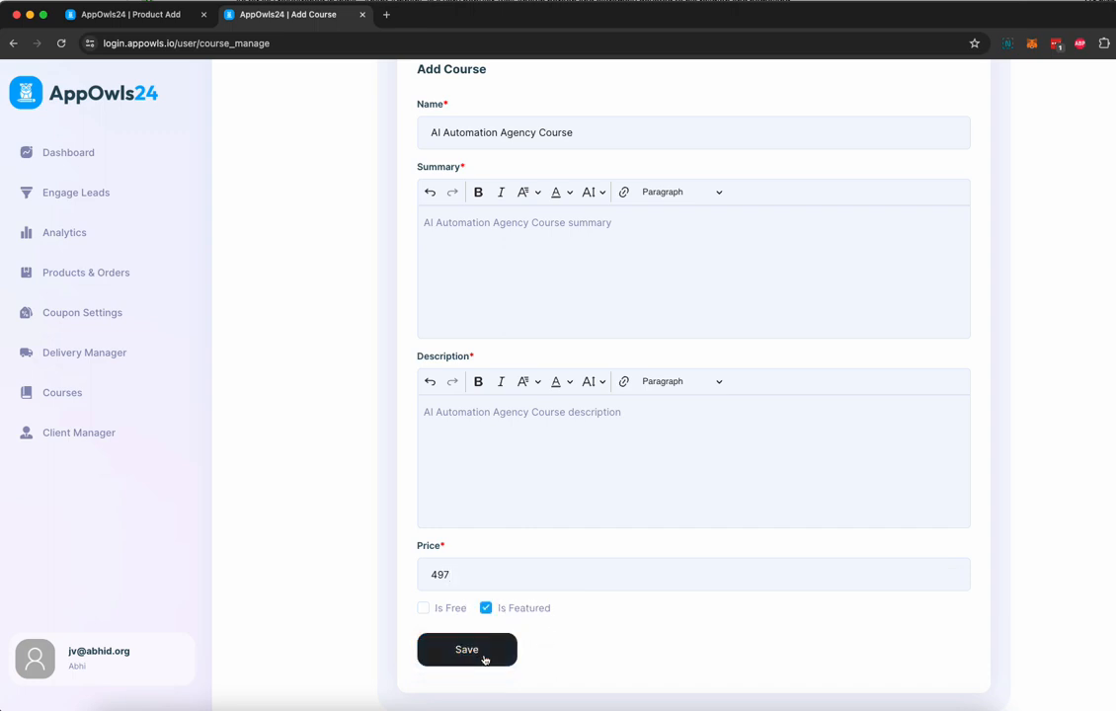
left_click(467, 650)
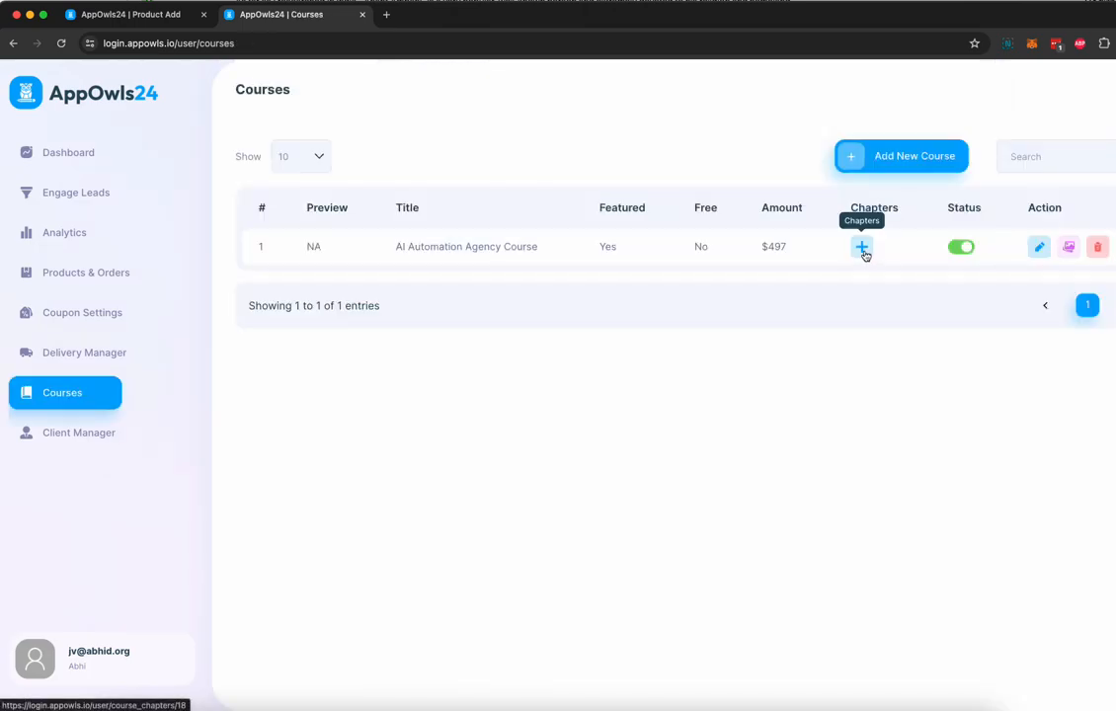
Create a module titled "Introduction" with order 1 for the AI Automation Agency Course
left_click(862, 249)
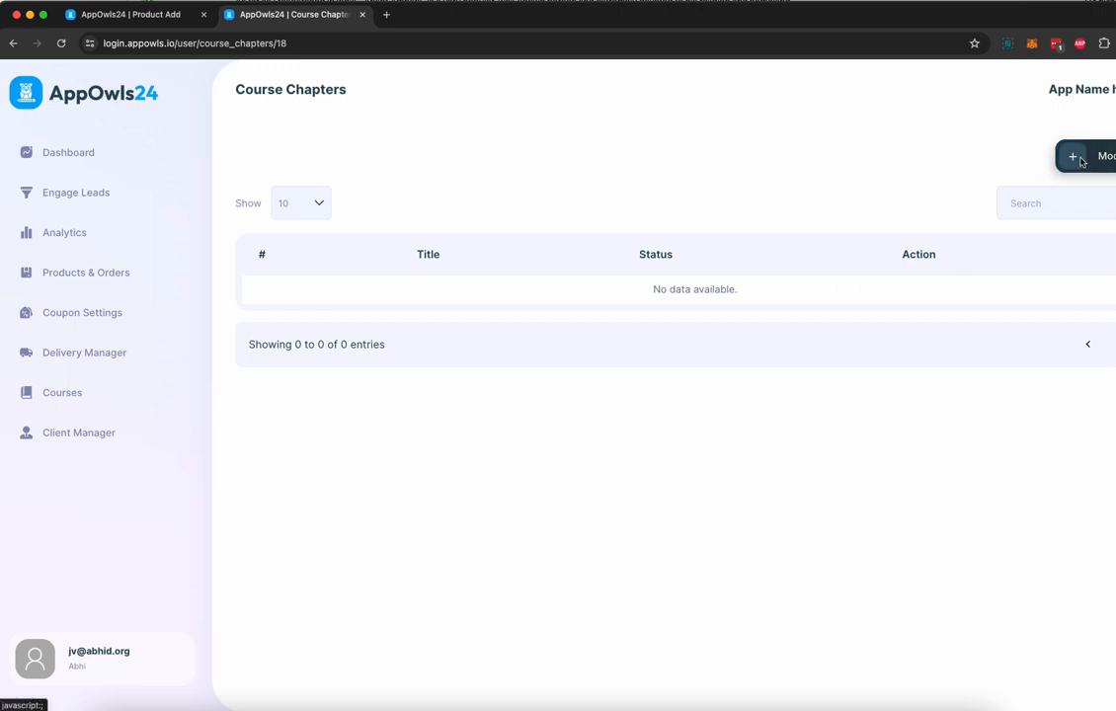
left_click(1074, 157)
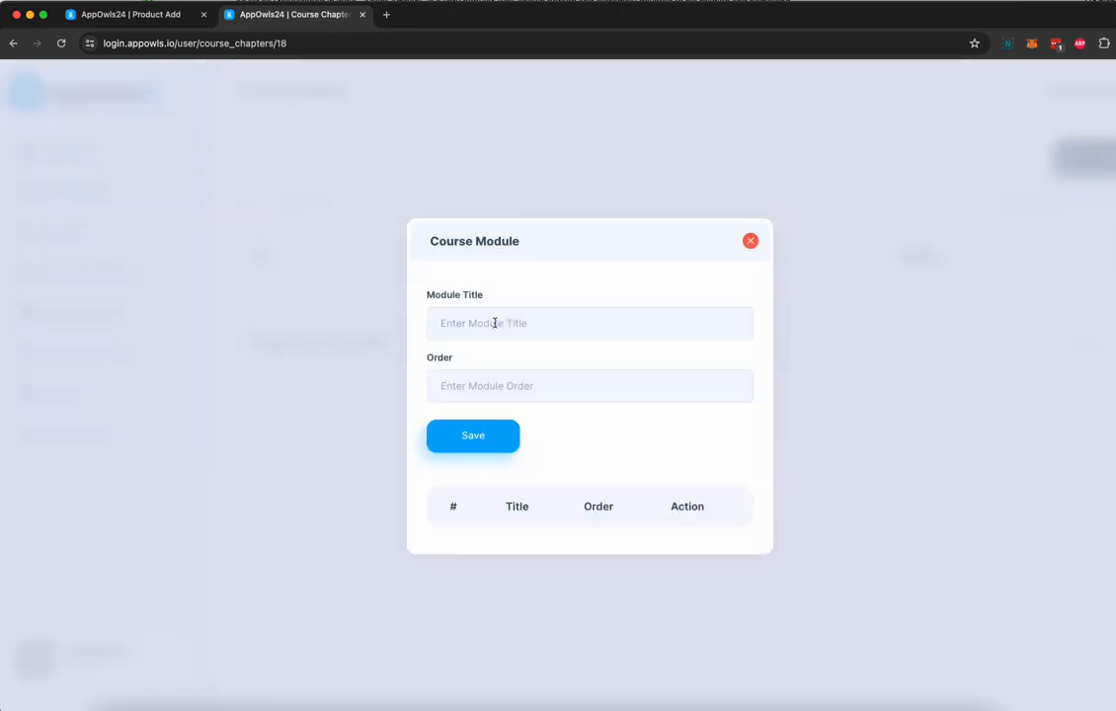
type("Instruction")
left_click(729, 385)
type("1")
left_click(489, 442)
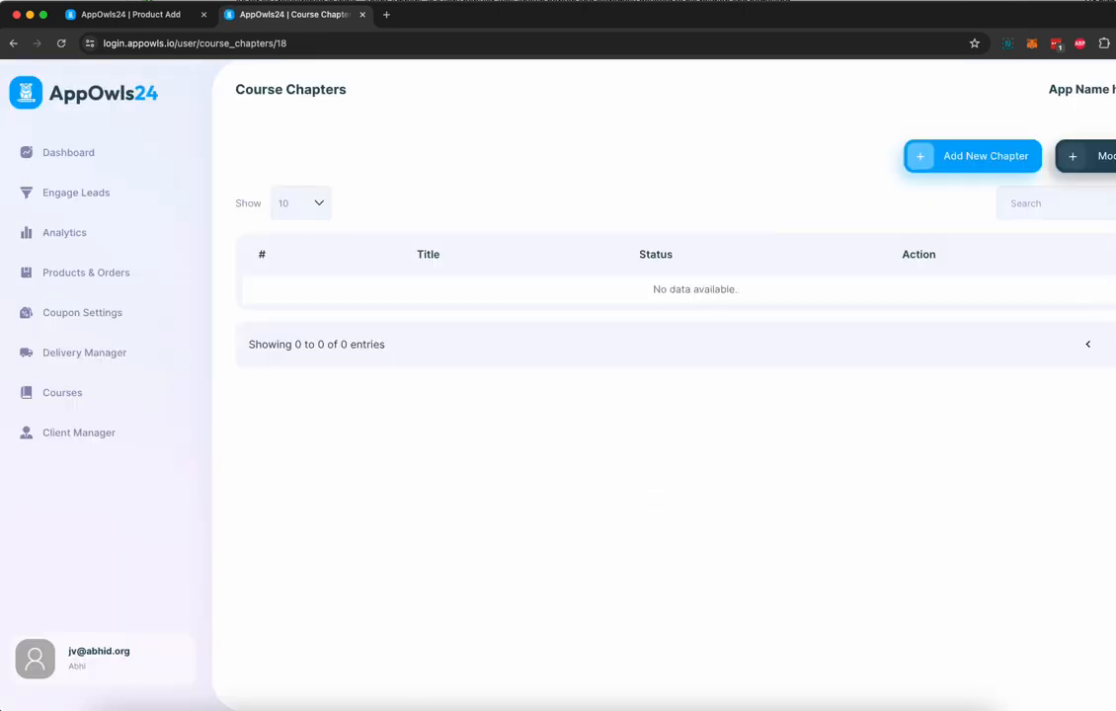
Add a new chapter titled "Intro" with a length of 15 minutes, assigned to the Introduction module with order 1
left_click(976, 158)
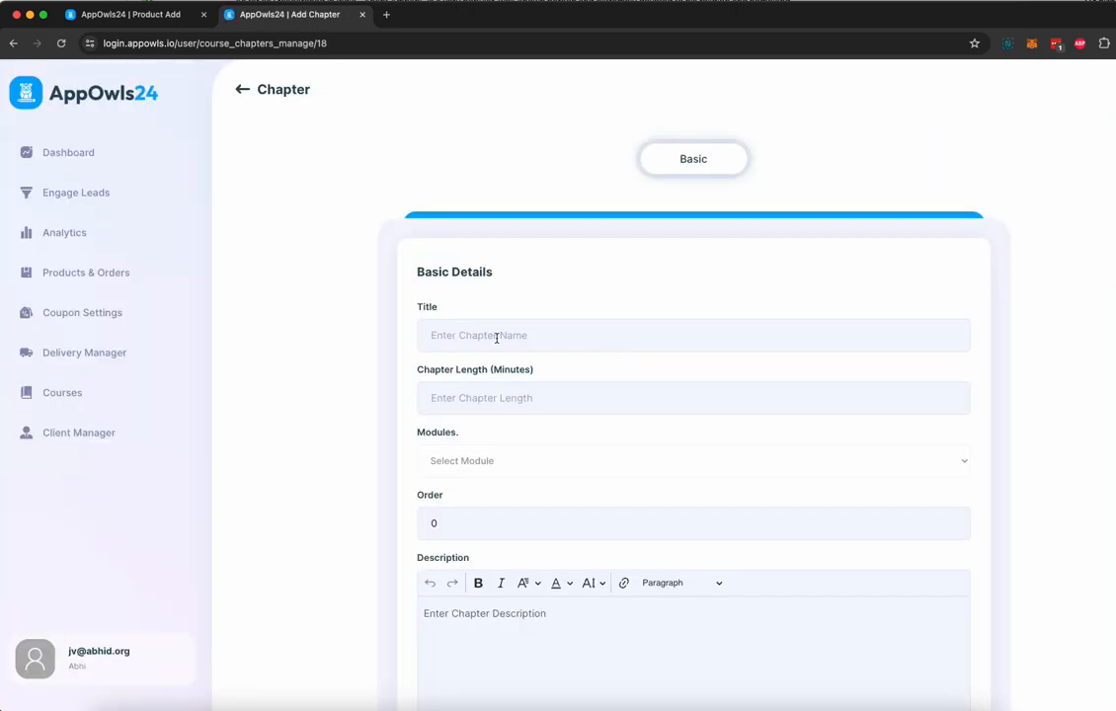
left_click(497, 338)
type("In")
type("15")
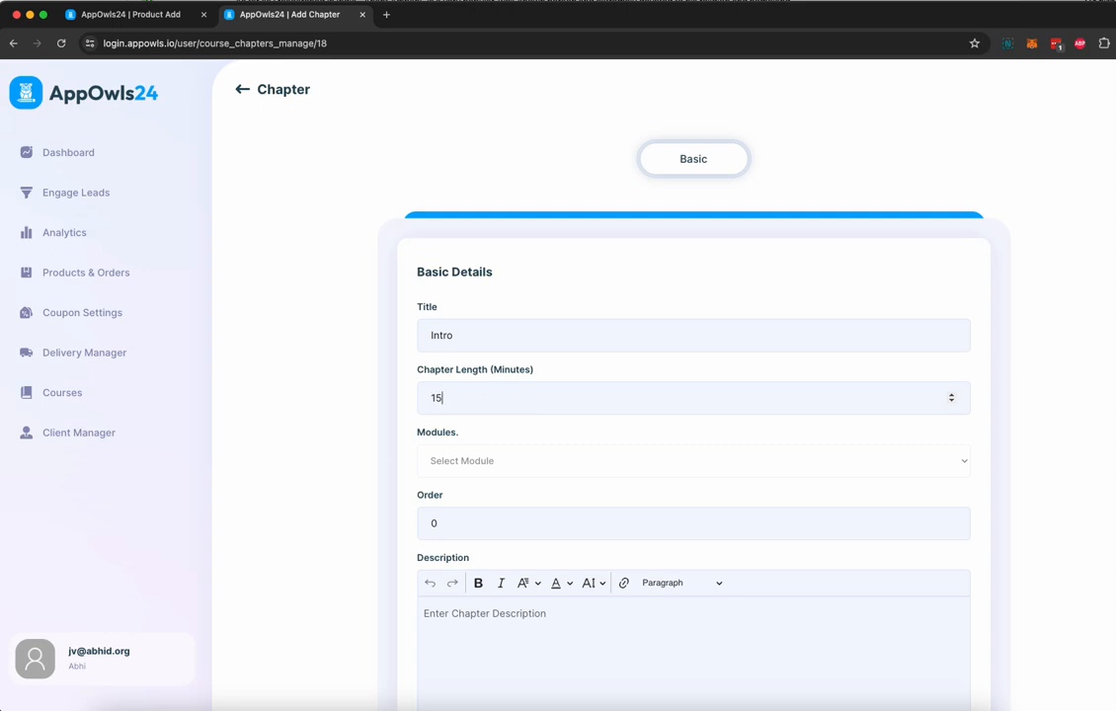
left_click(504, 463)
left_click(469, 461)
left_click(951, 517)
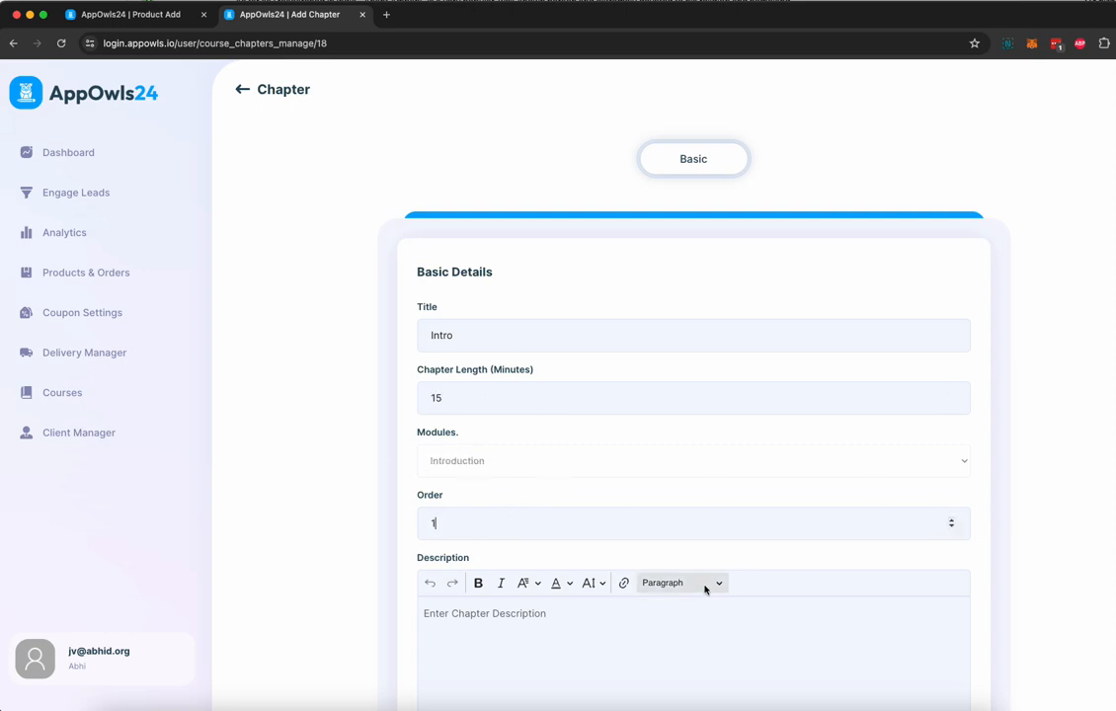
Enter "Intro" as the chapter description and save the chapter
scroll(691, 578, "down", 2)
left_click(521, 528)
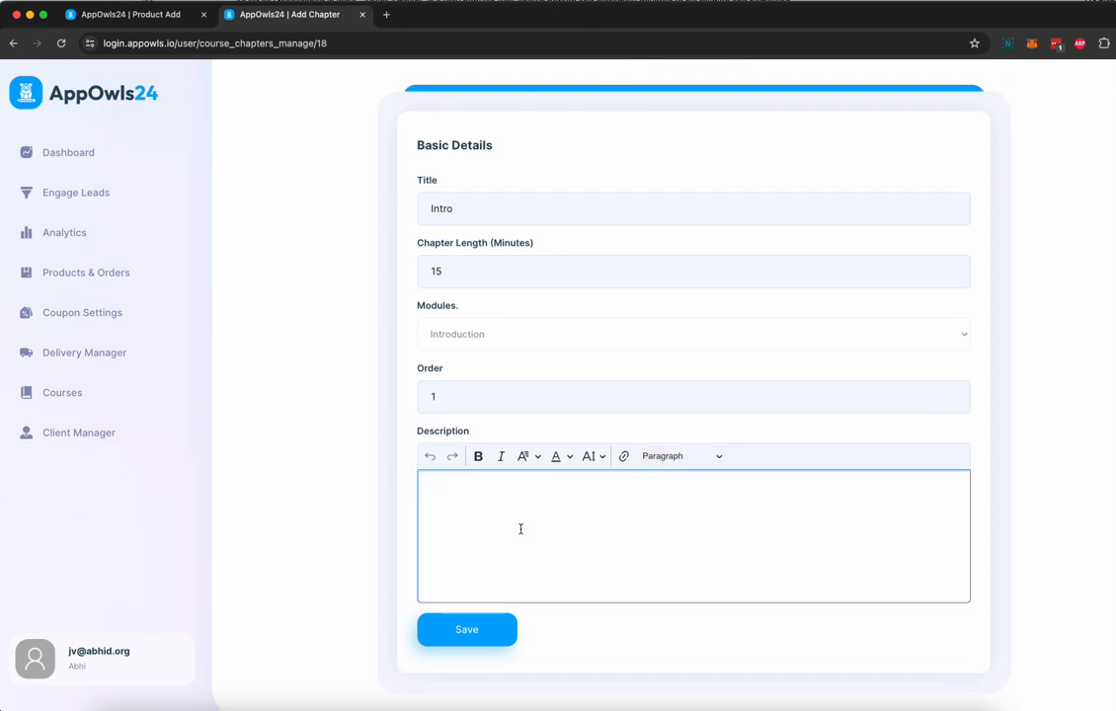
left_click(466, 629)
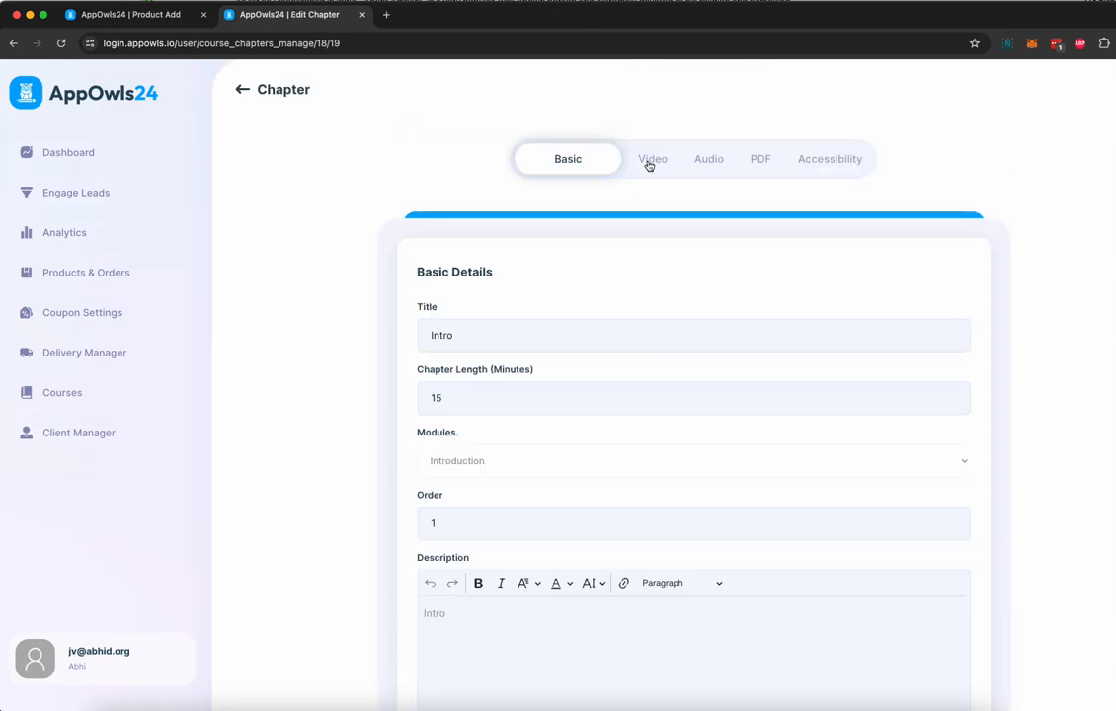
Review the chapter's video, audio, PDF and accessibility settings, including the Drip Feed and Lock With Action options, and return to the chapter list
left_click(652, 163)
left_click(710, 161)
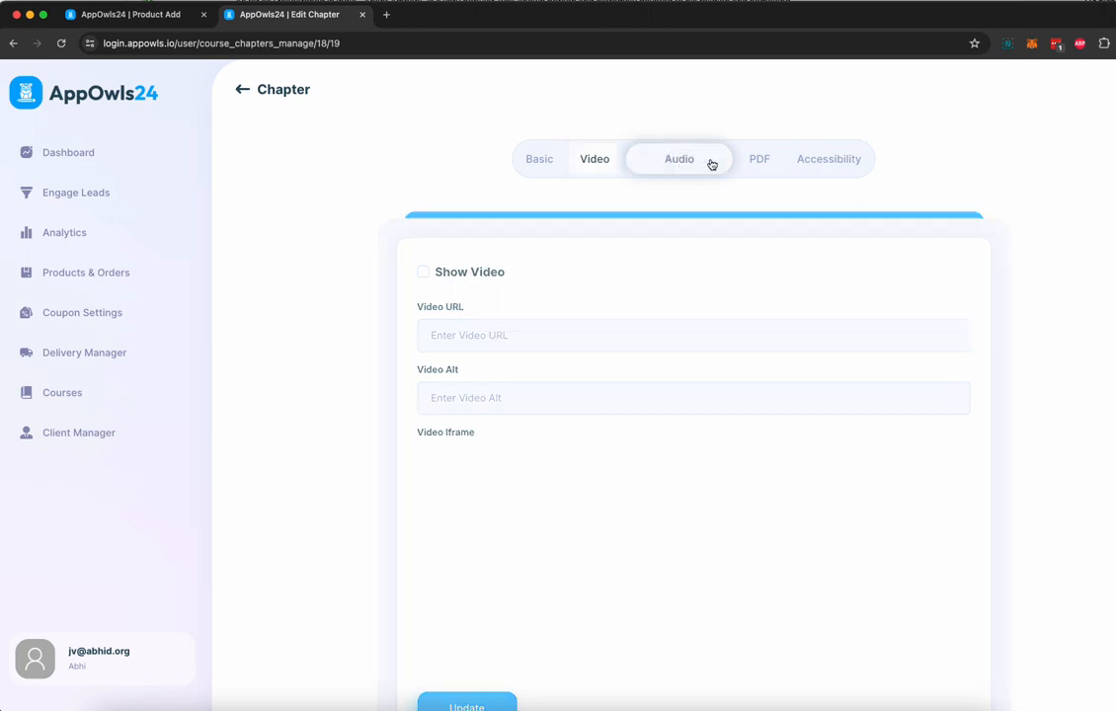
left_click(765, 164)
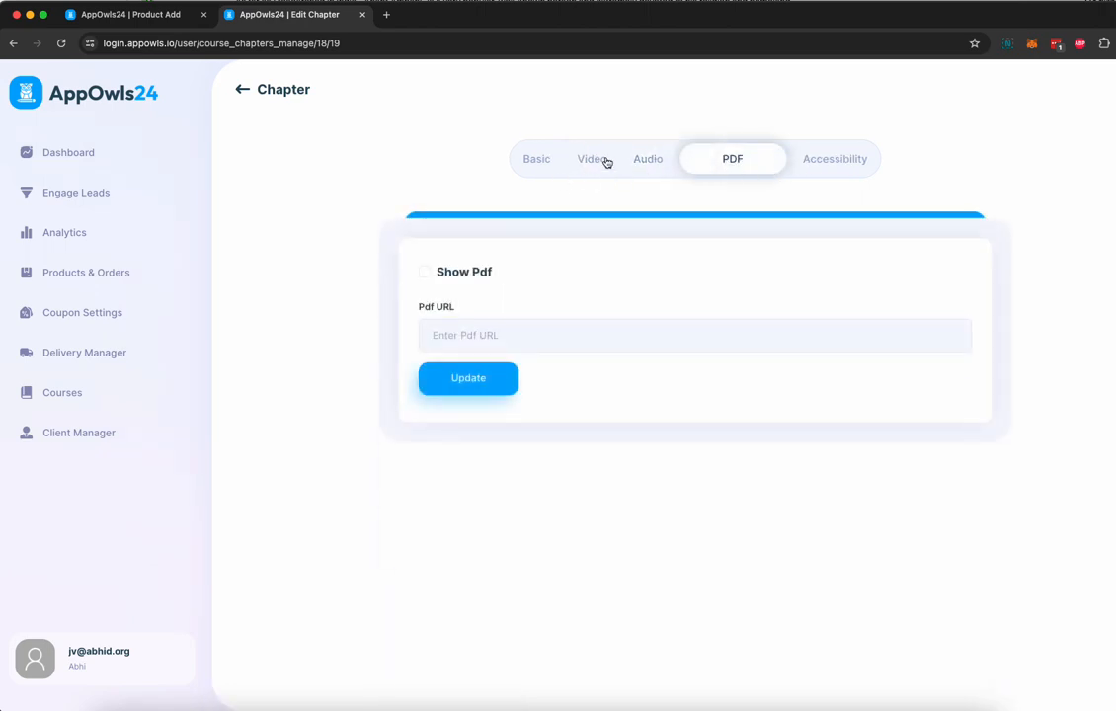
left_click(821, 169)
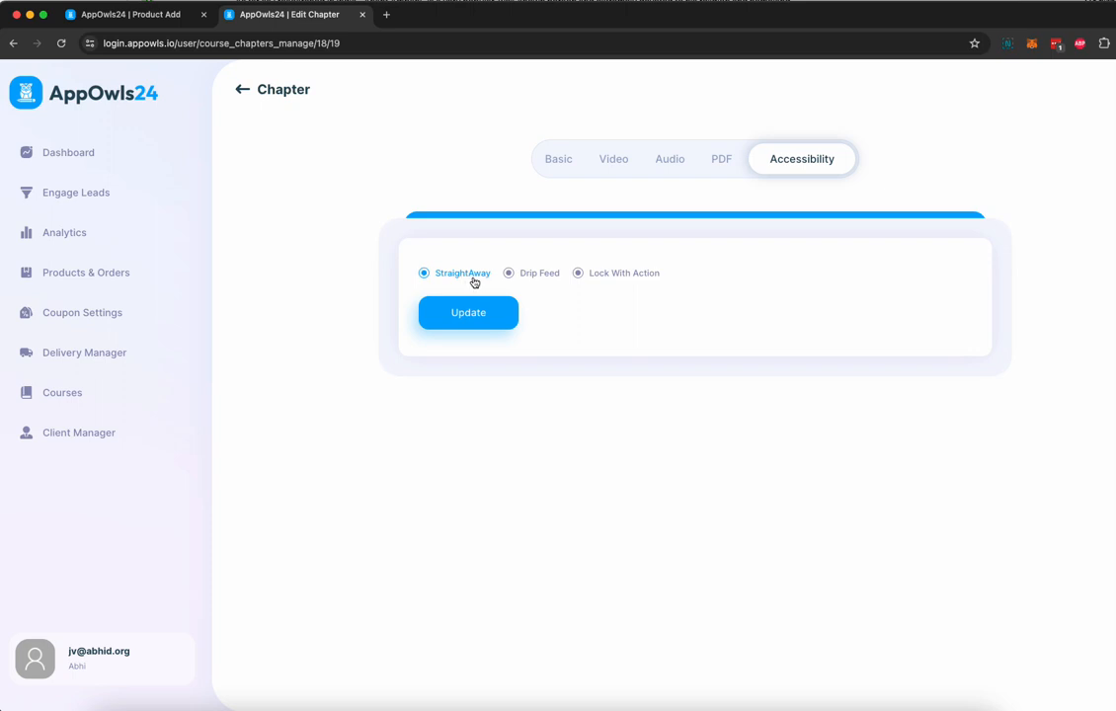
left_click(510, 274)
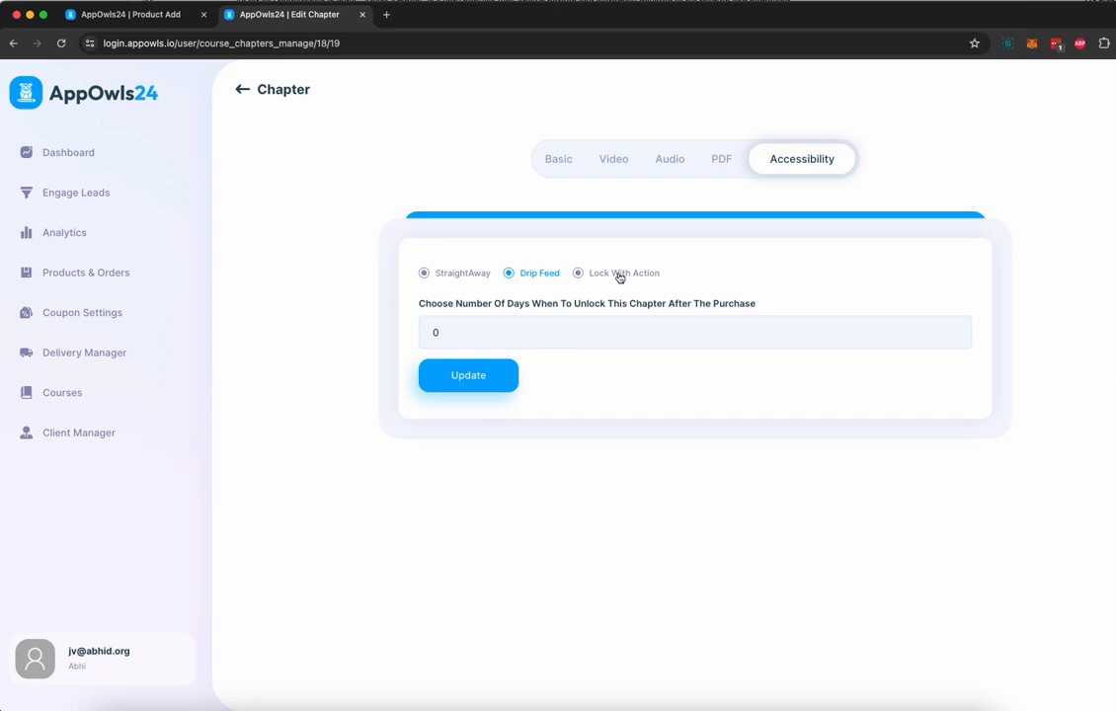
left_click(579, 274)
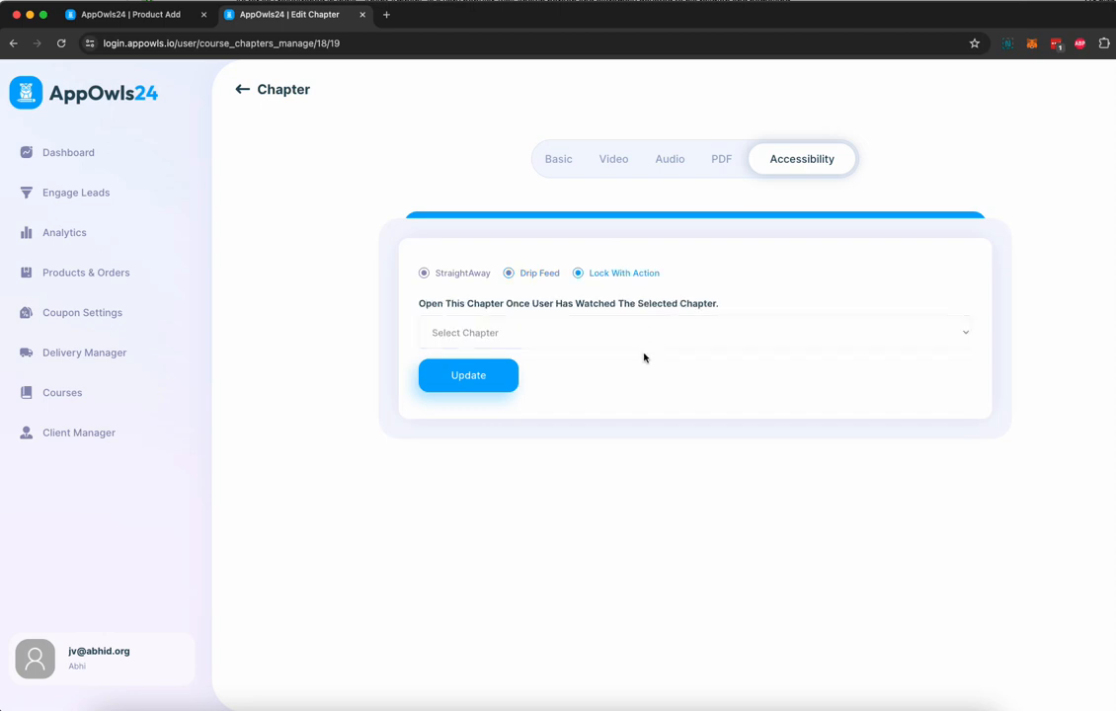
left_click(569, 341)
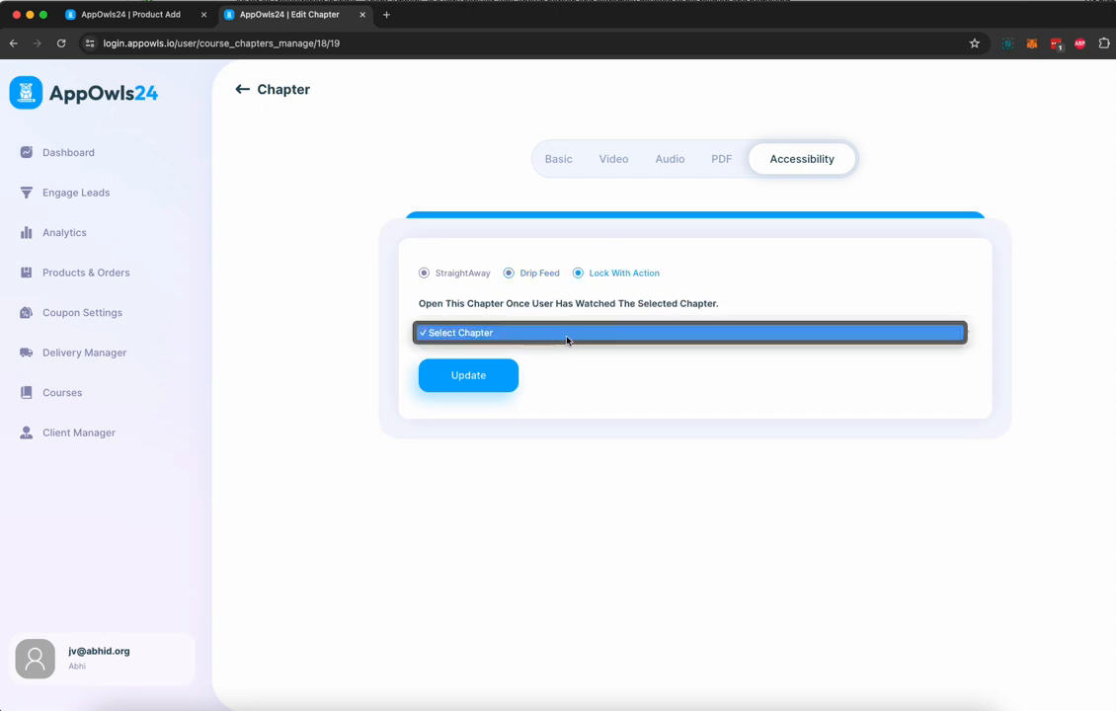
left_click(720, 411)
left_click(458, 279)
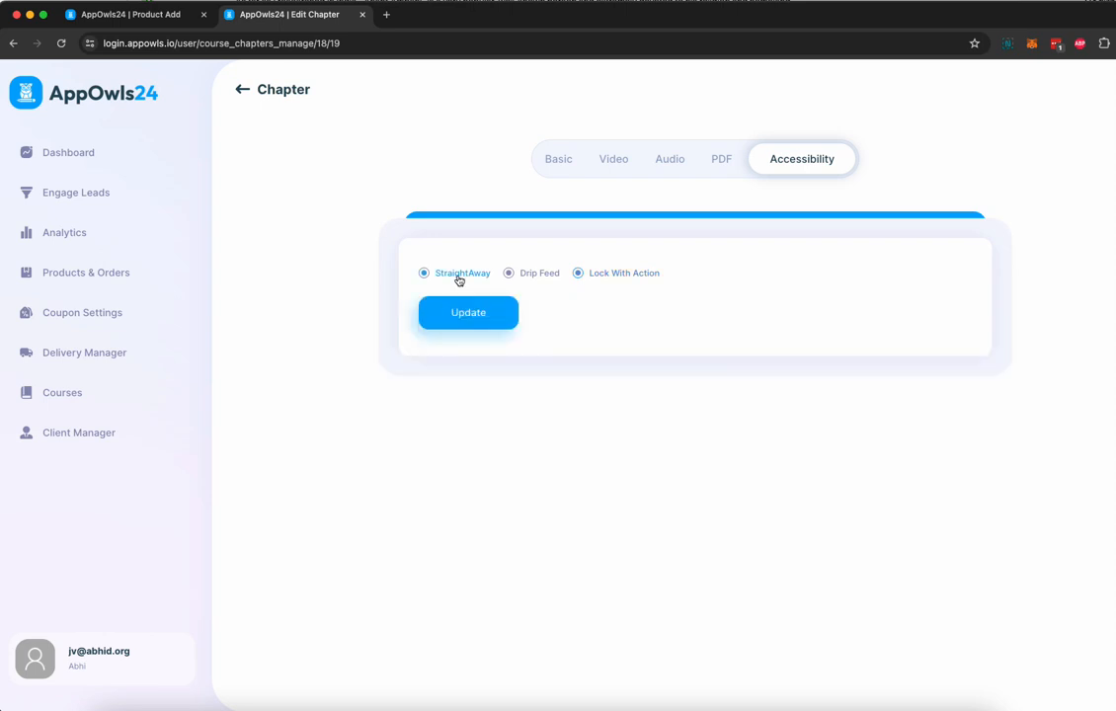
left_click(242, 90)
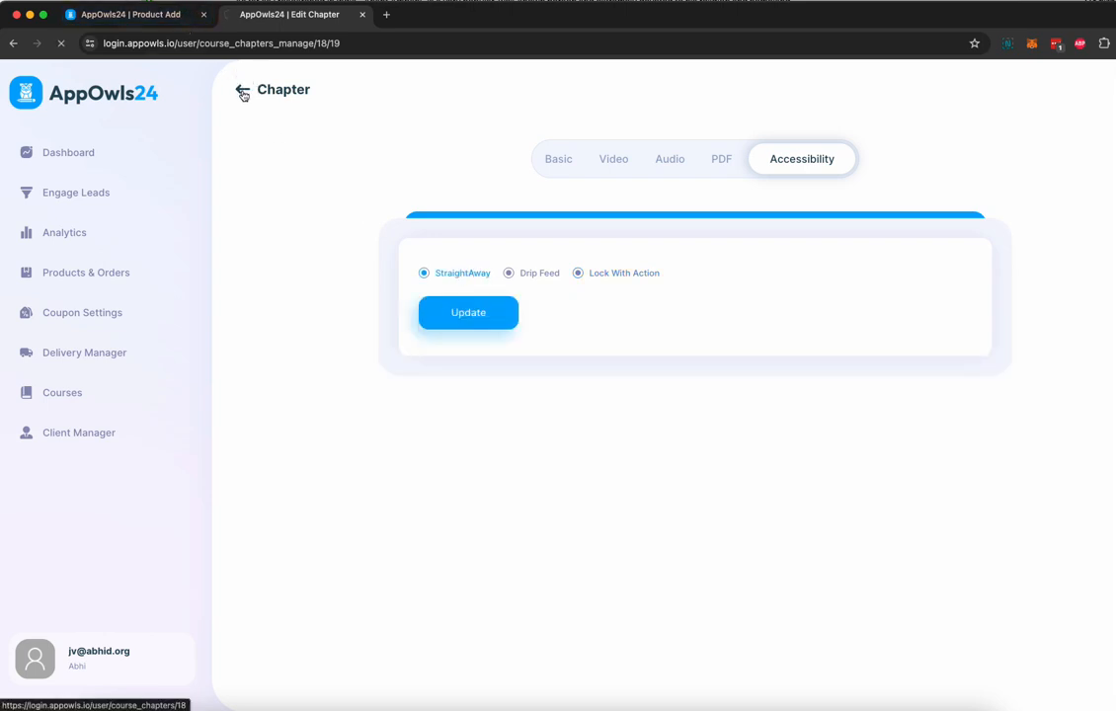
Return to the app generation wizard, set the course type to Featured, and save the course step
left_click(147, 28)
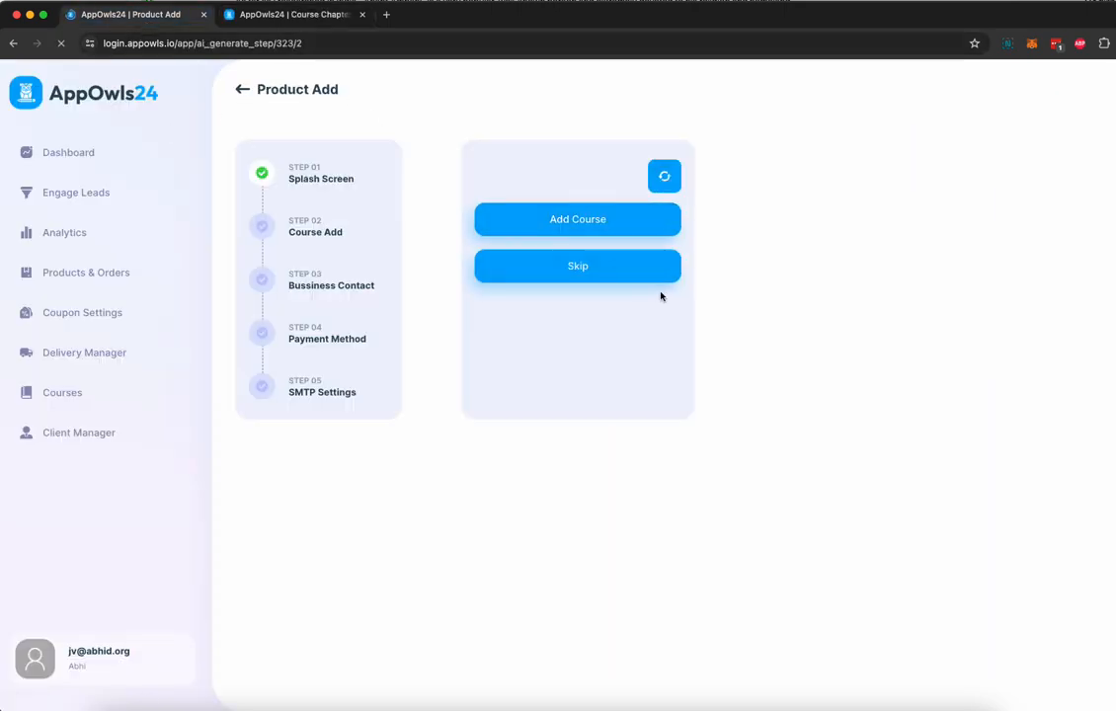
left_click(568, 240)
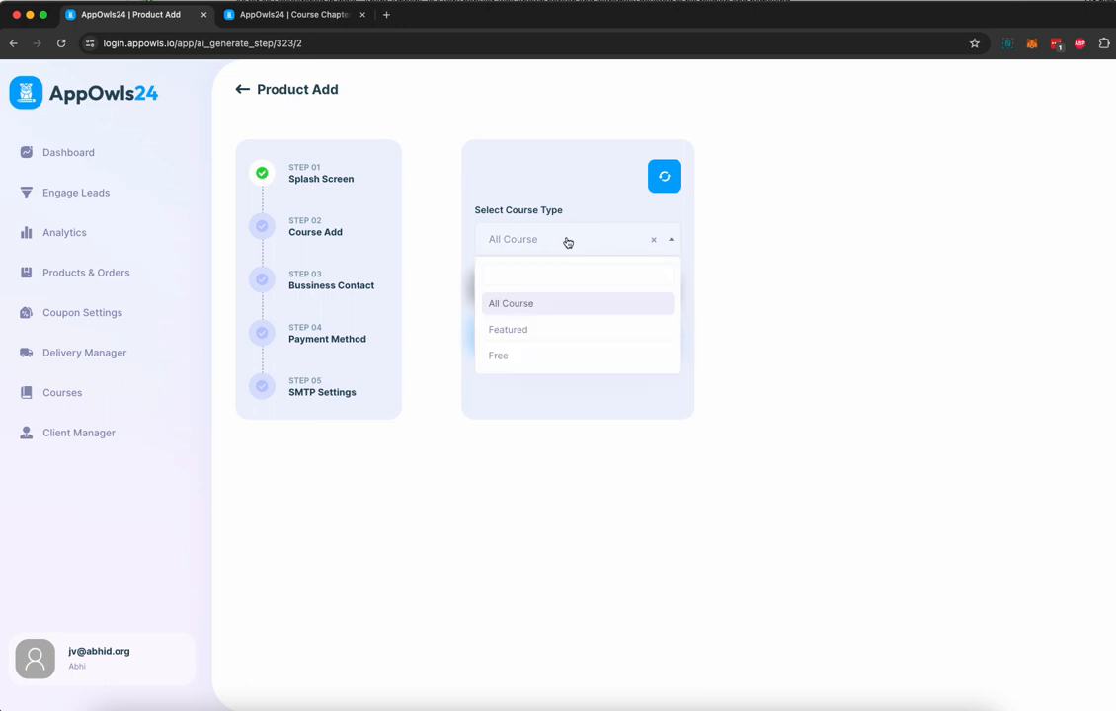
left_click(525, 329)
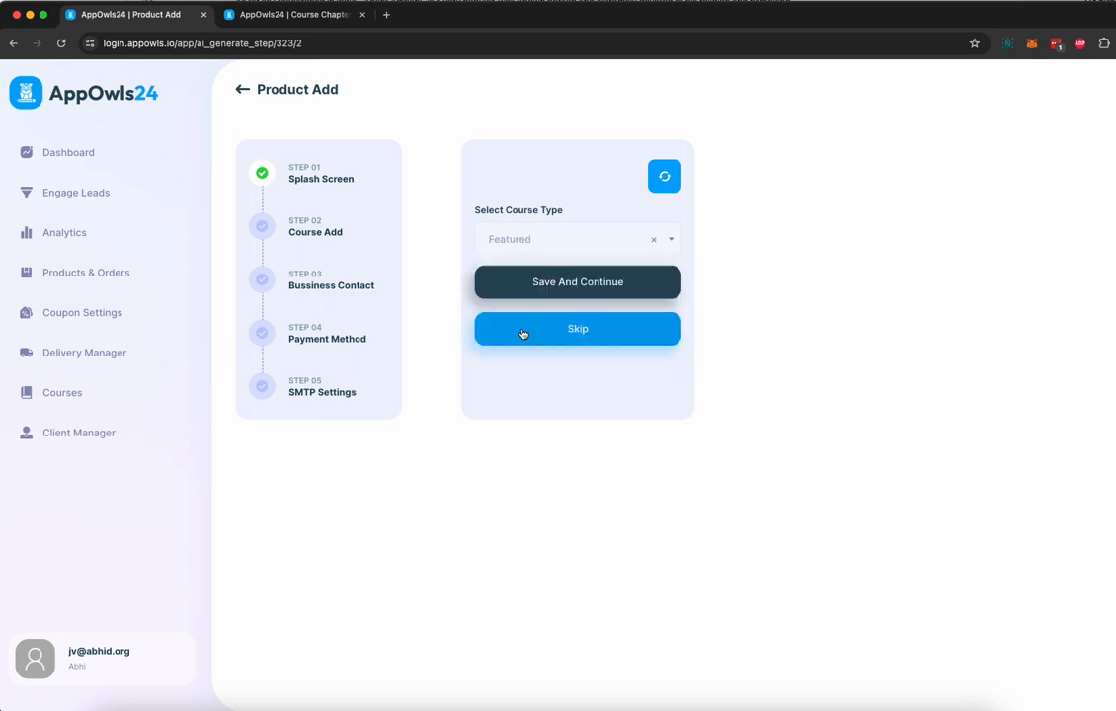
left_click(569, 287)
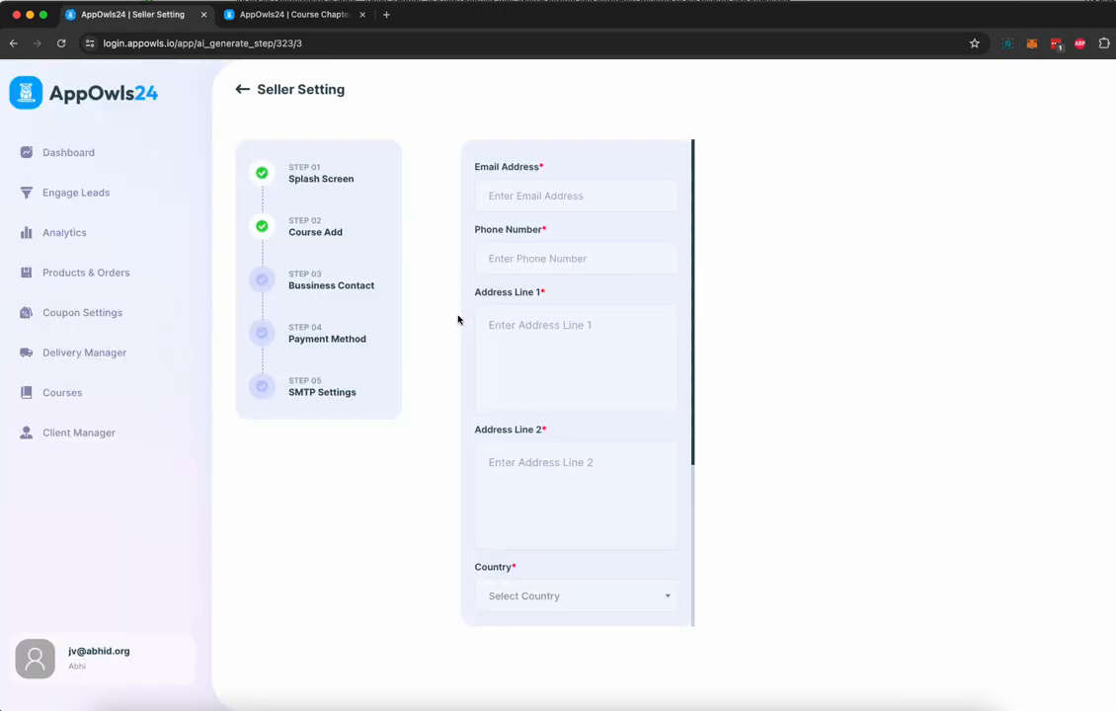
Fill in the seller's business contact details, including the email address, and proceed to the payment method step
left_click(536, 196)
type("ab")
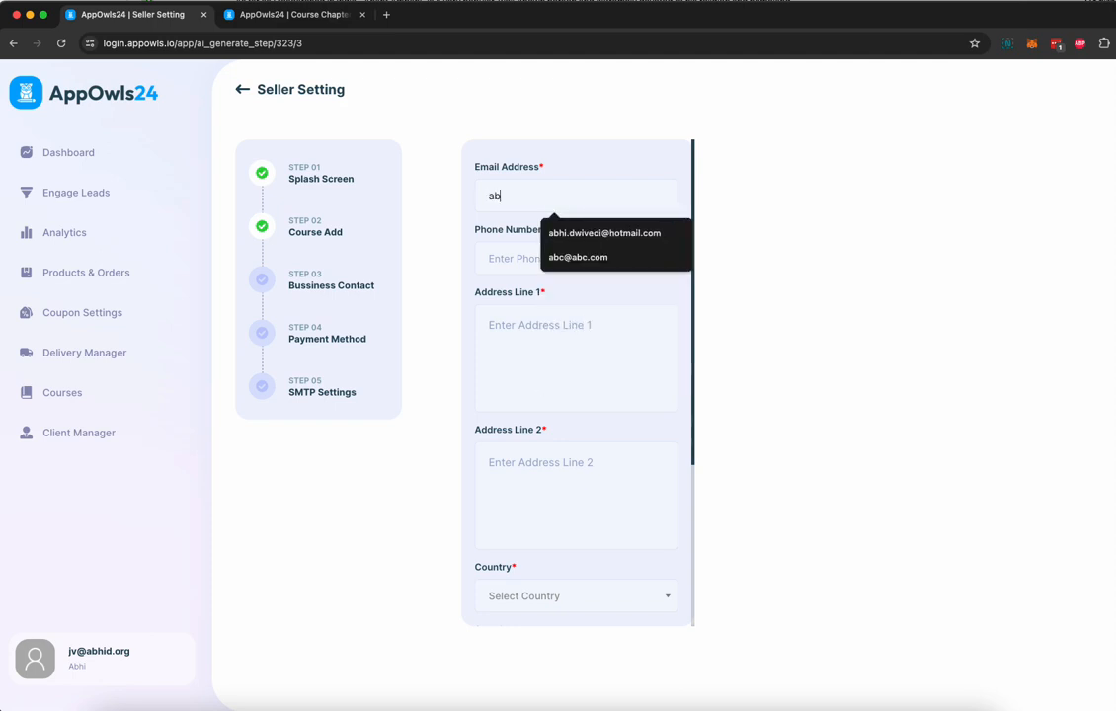
type("c")
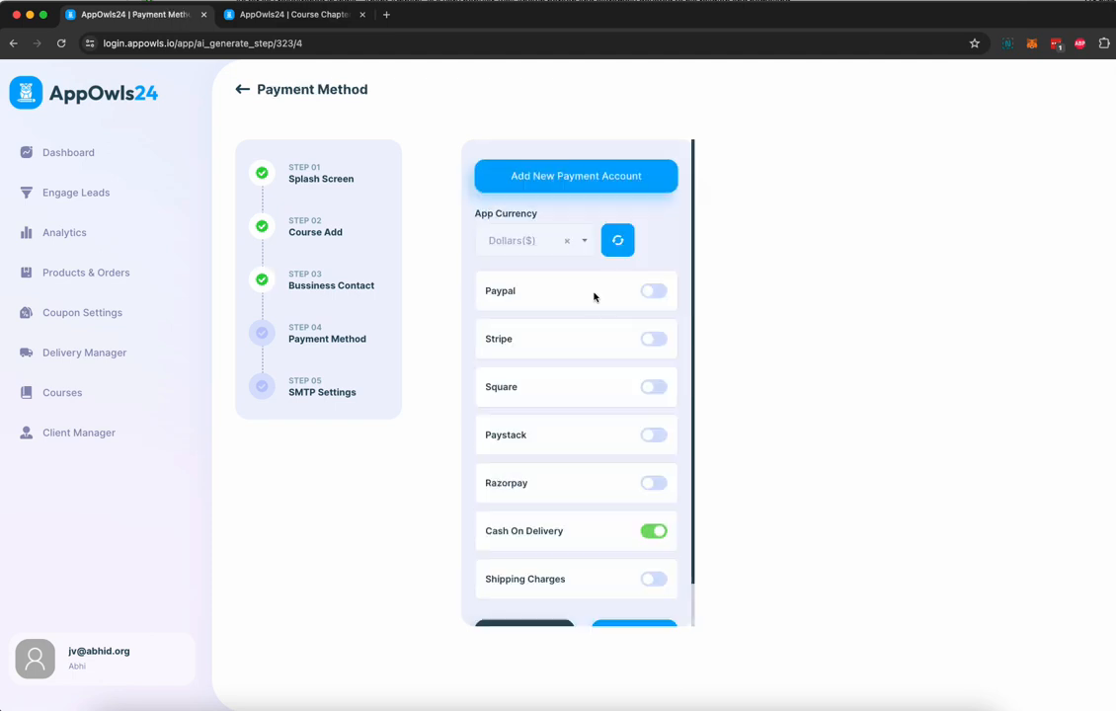
Examine the available payment methods, the app currency choices and the shipping charge types
scroll(594, 296, "down", 1)
scroll(594, 296, "up", 1)
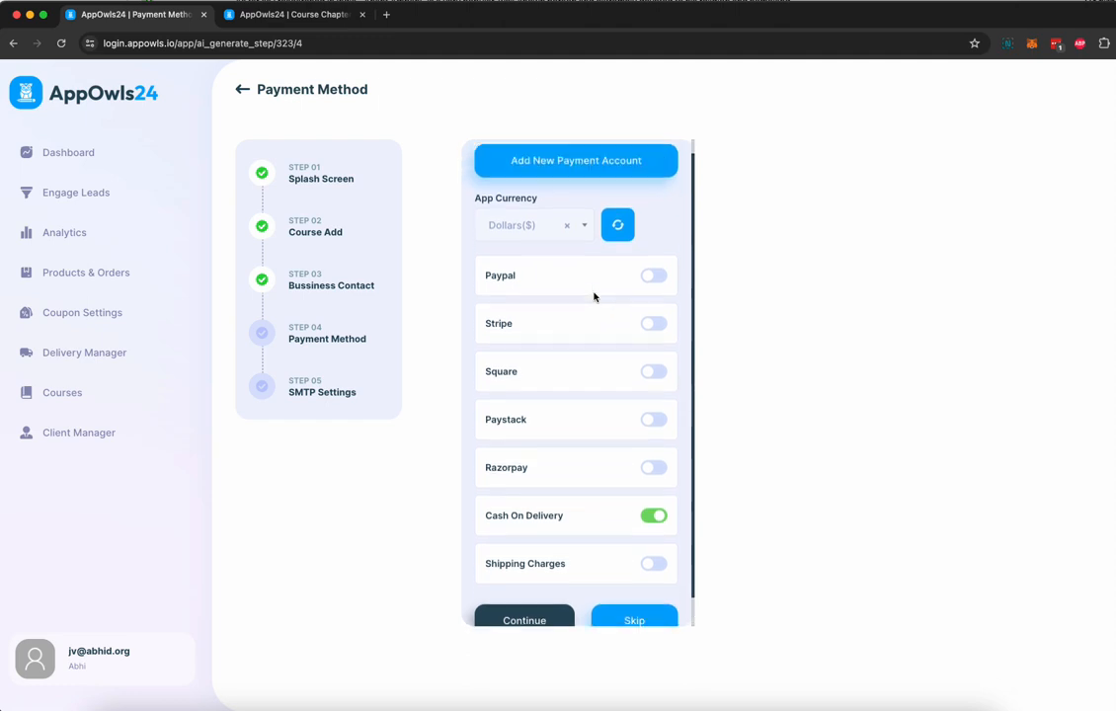
left_click(570, 240)
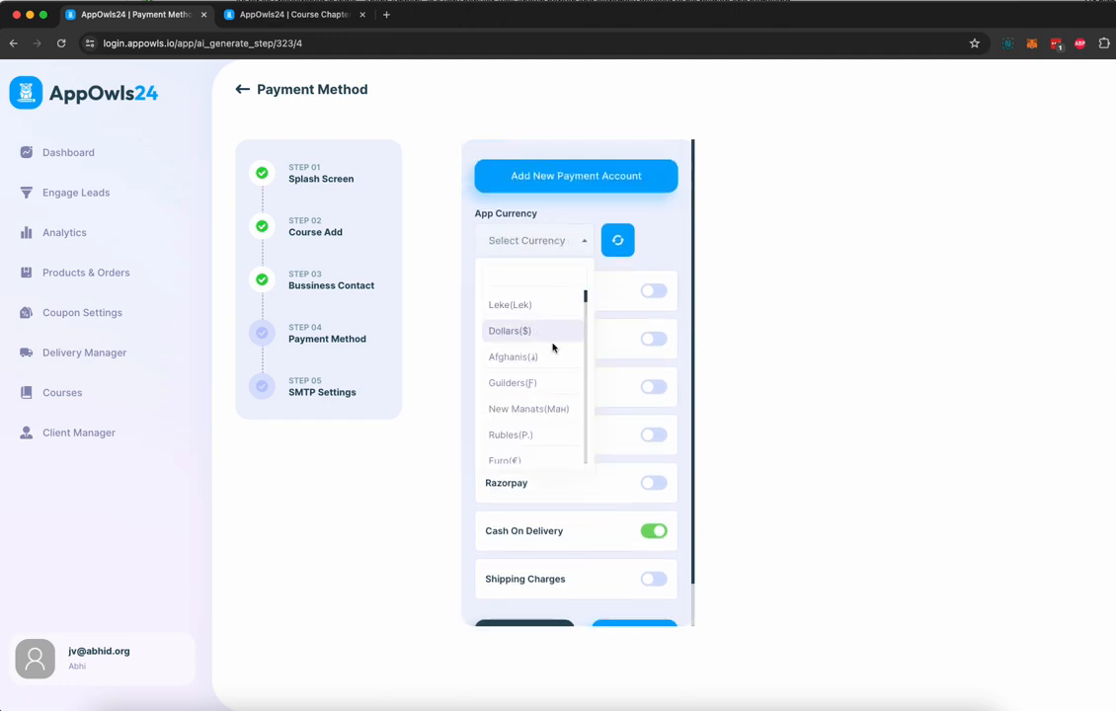
left_click(658, 255)
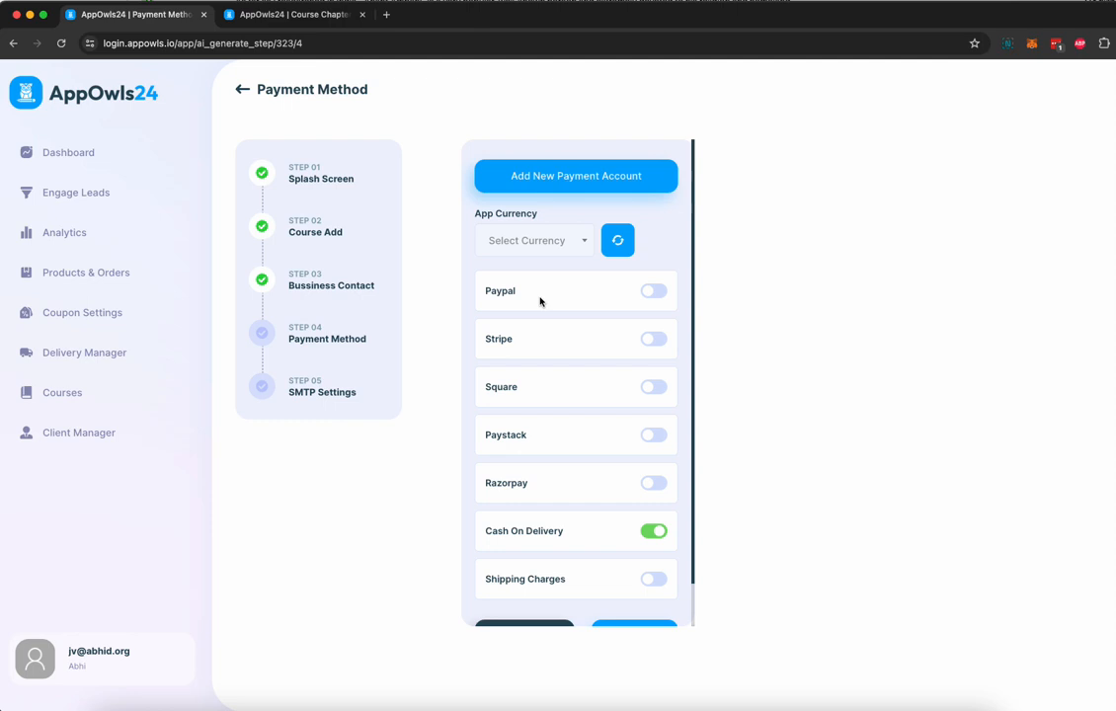
scroll(546, 475, "down", 1)
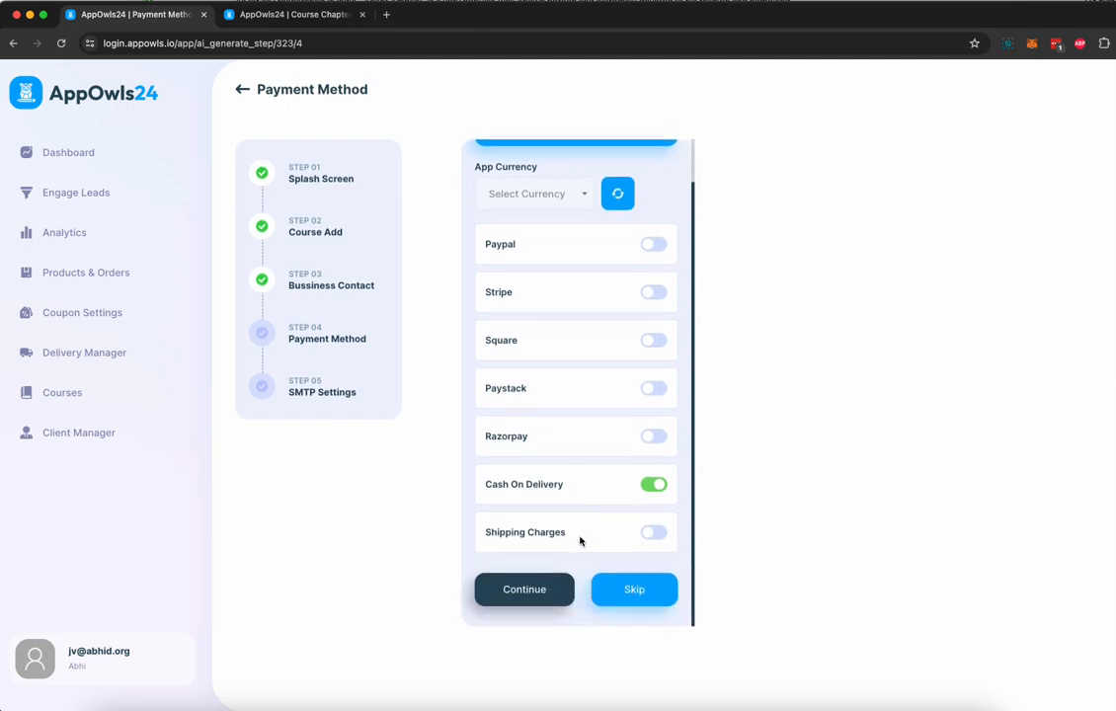
left_click(651, 534)
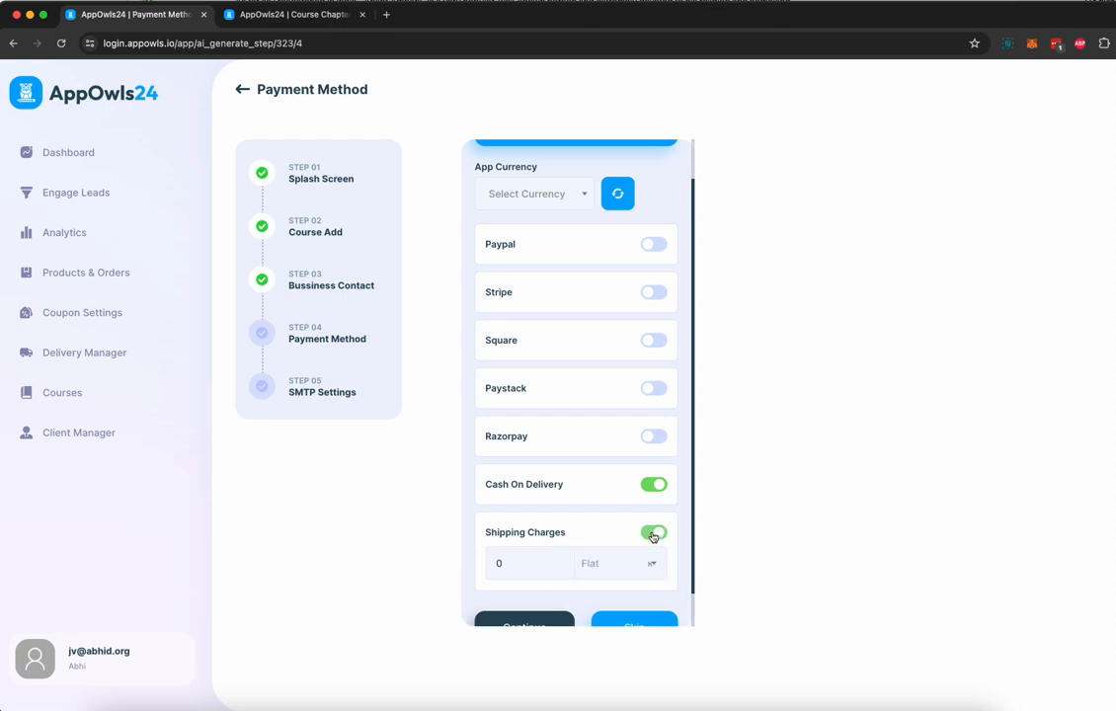
left_click(602, 570)
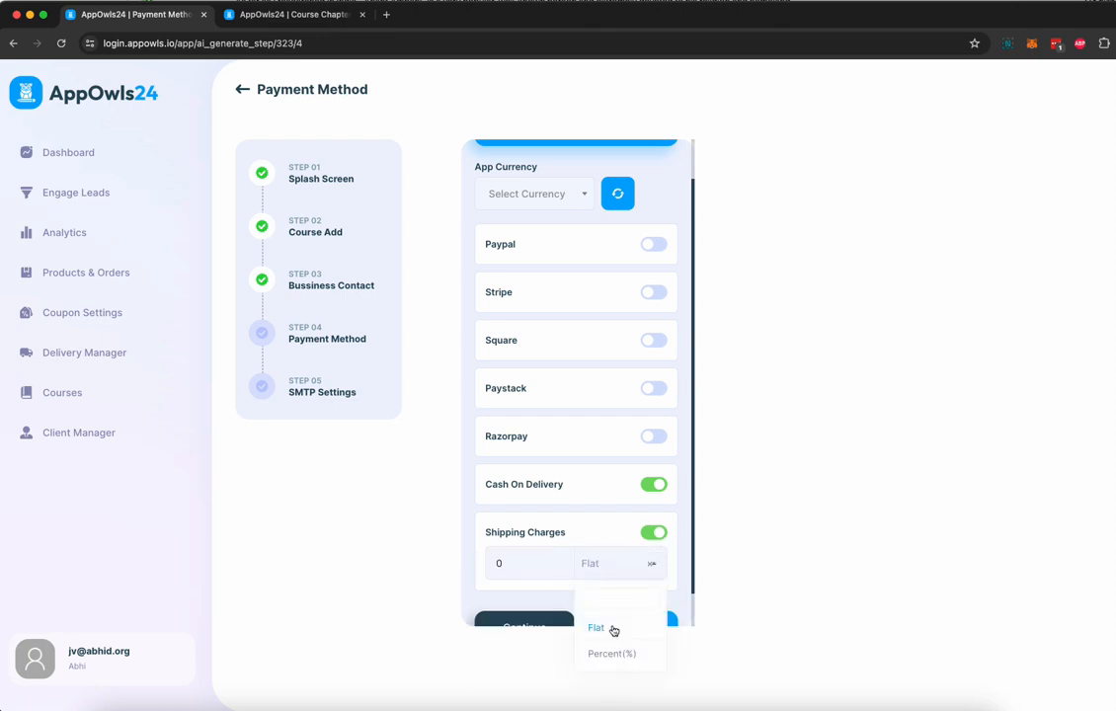
left_click(657, 532)
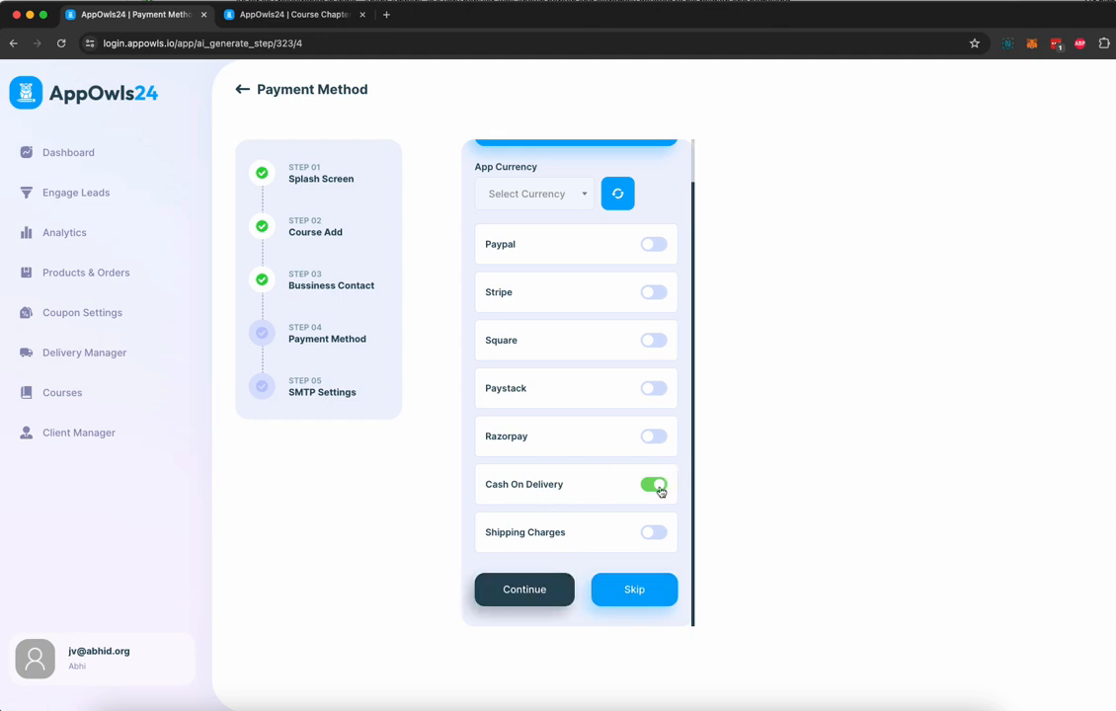
Complete the payment method step with Cash On Delivery enabled and skip the SMTP settings
left_click(536, 587)
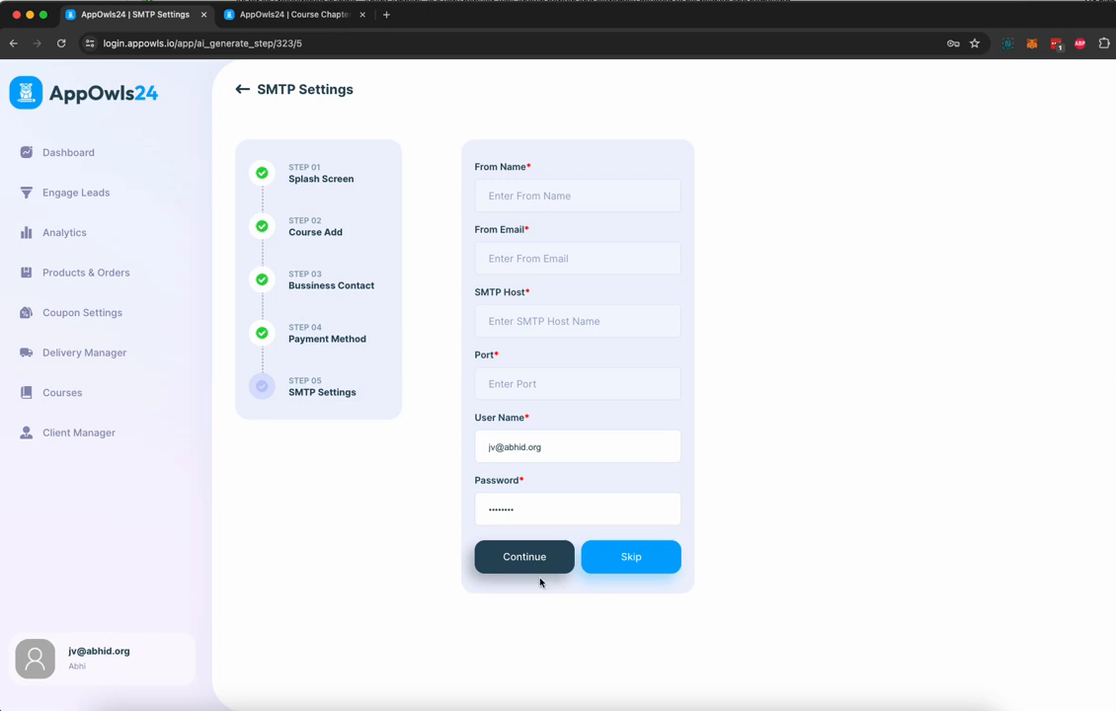
left_click(624, 559)
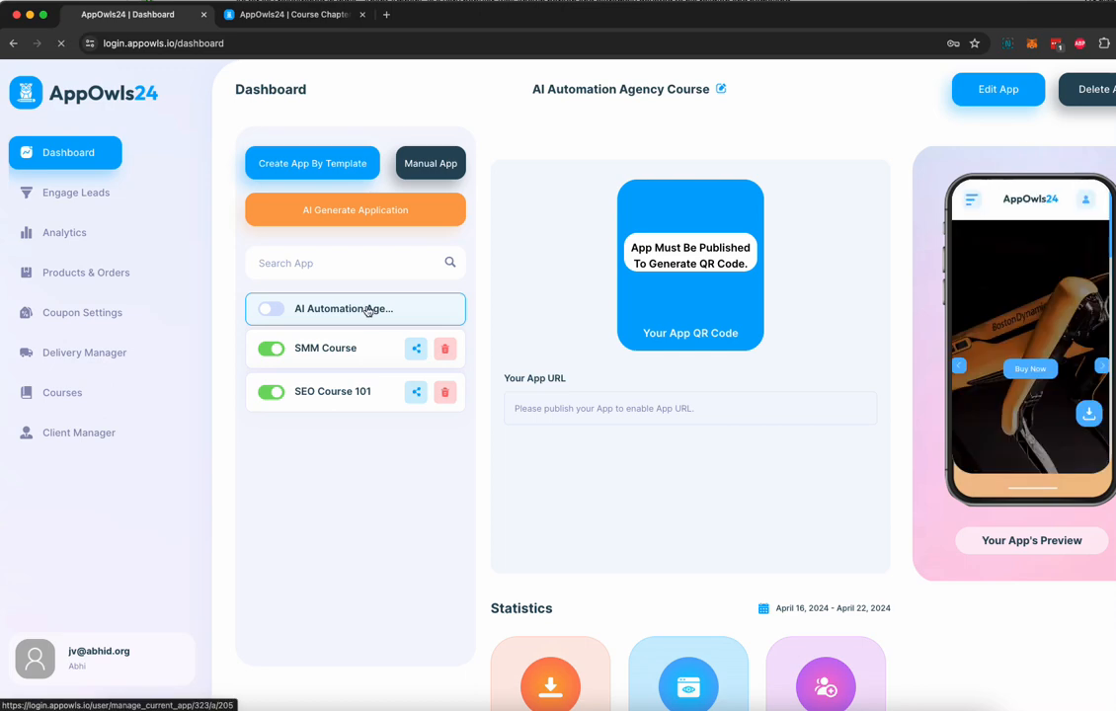
Open the AI Automation Agency Course app for editing and review its basic, splash screen, external script, notification, authentication, seller address and SMTP settings
left_click(1002, 89)
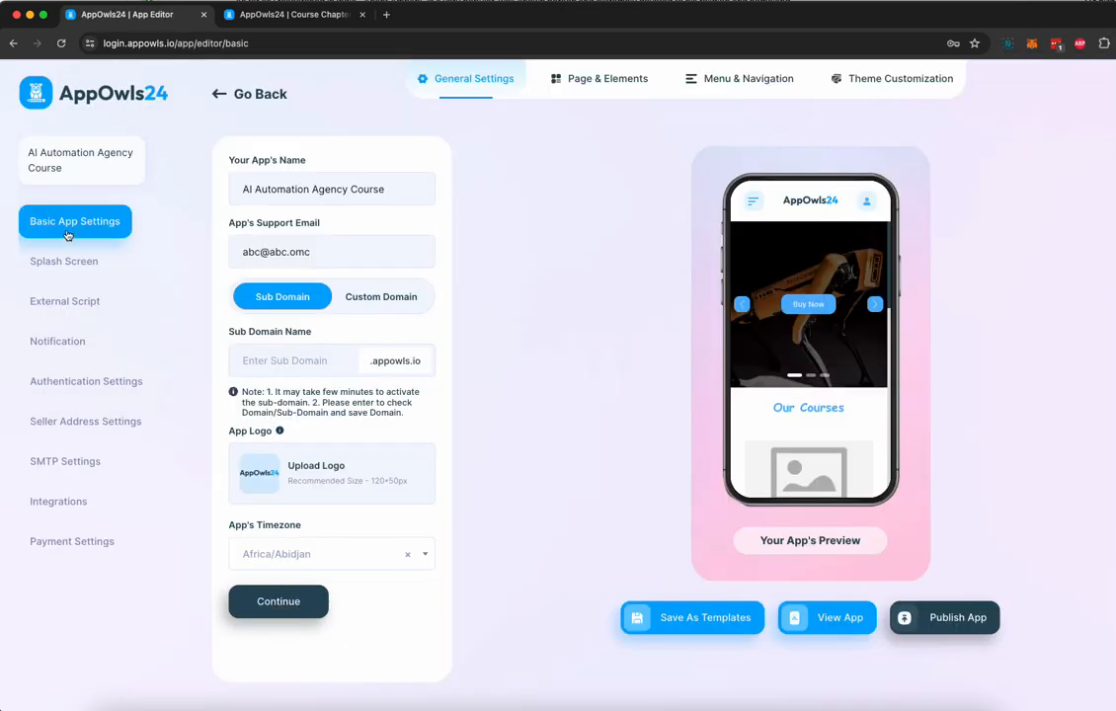
left_click(73, 267)
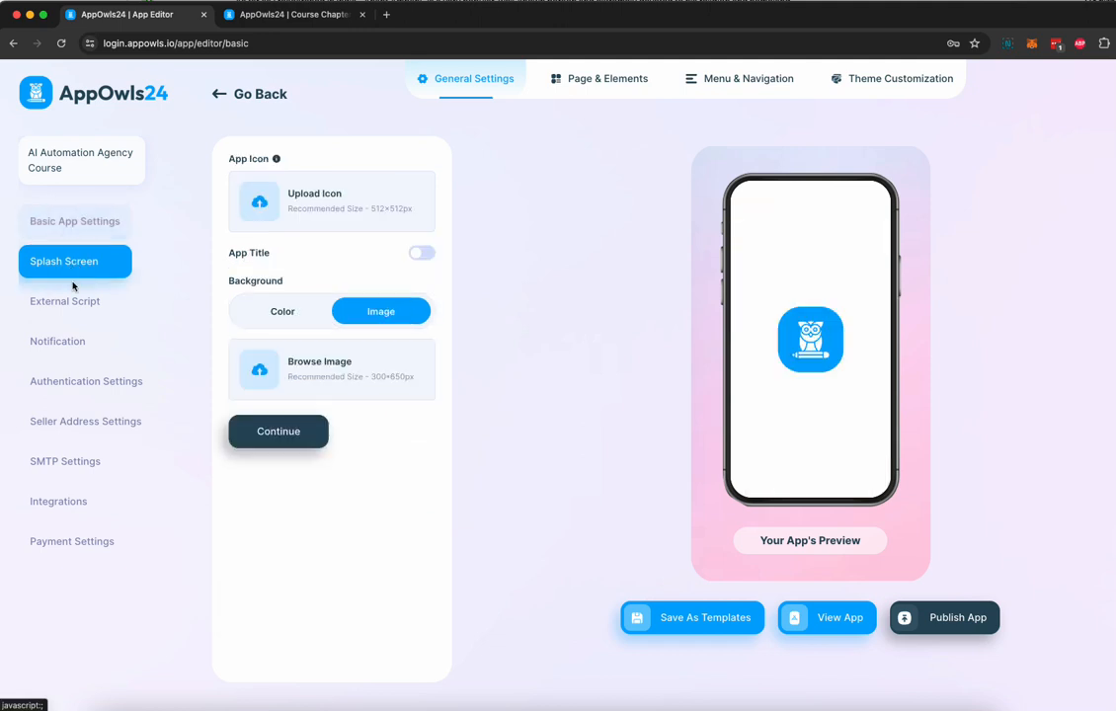
left_click(73, 312)
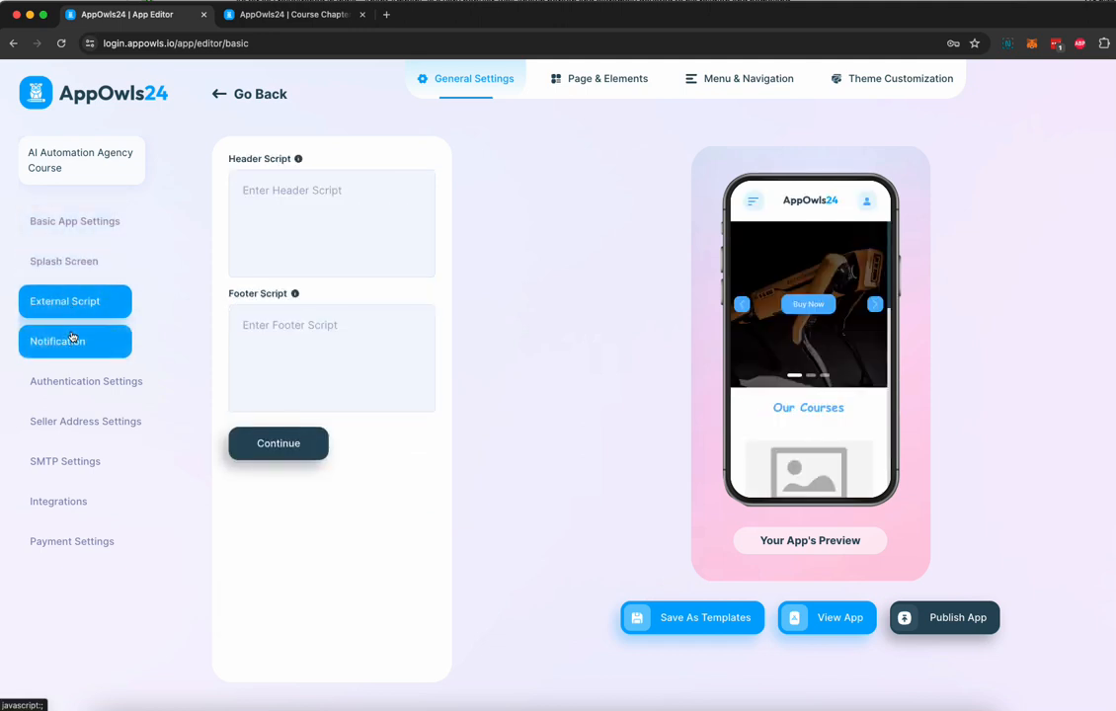
left_click(75, 341)
scroll(336, 374, "down", 1)
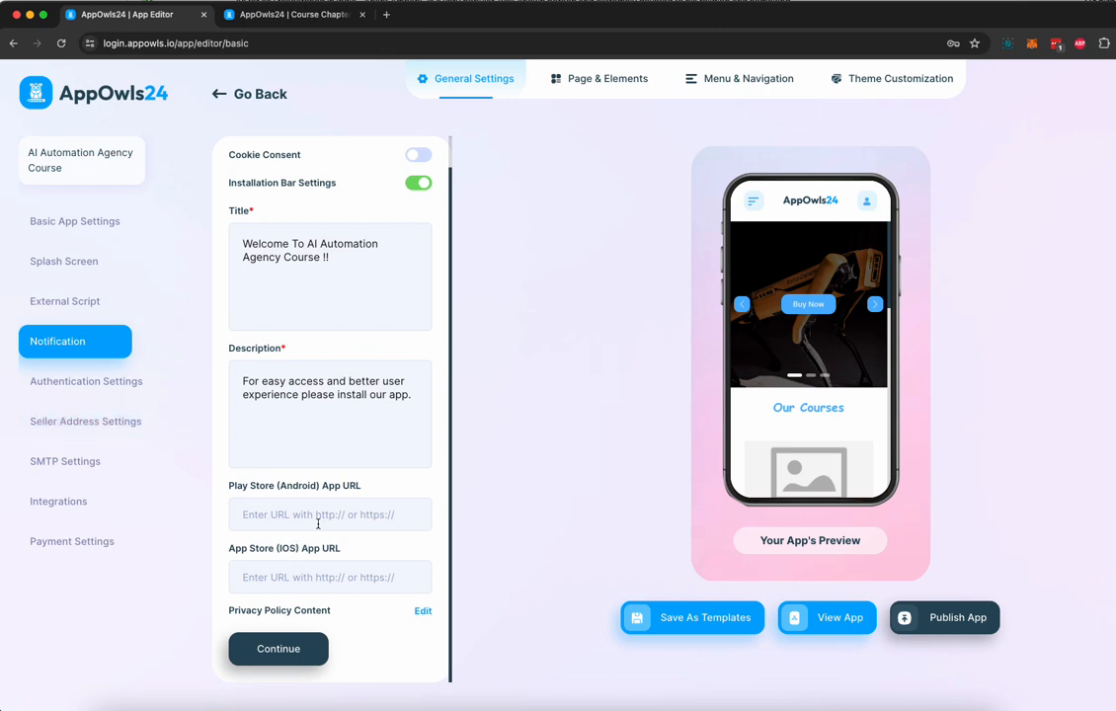
left_click(76, 385)
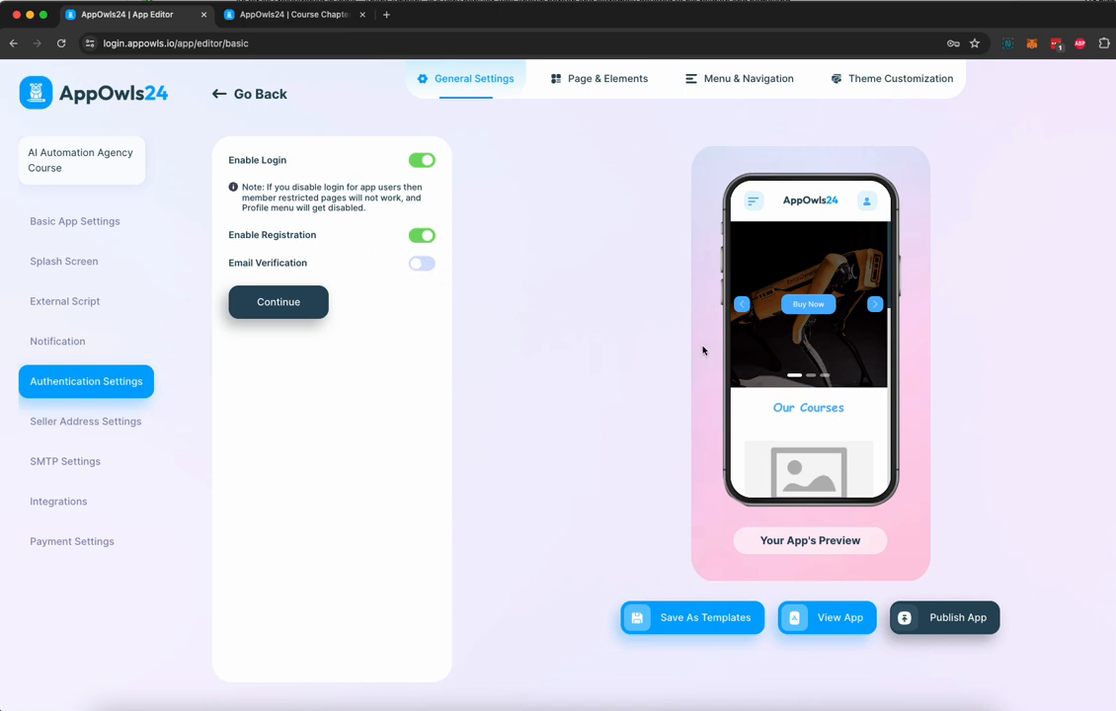
left_click(97, 434)
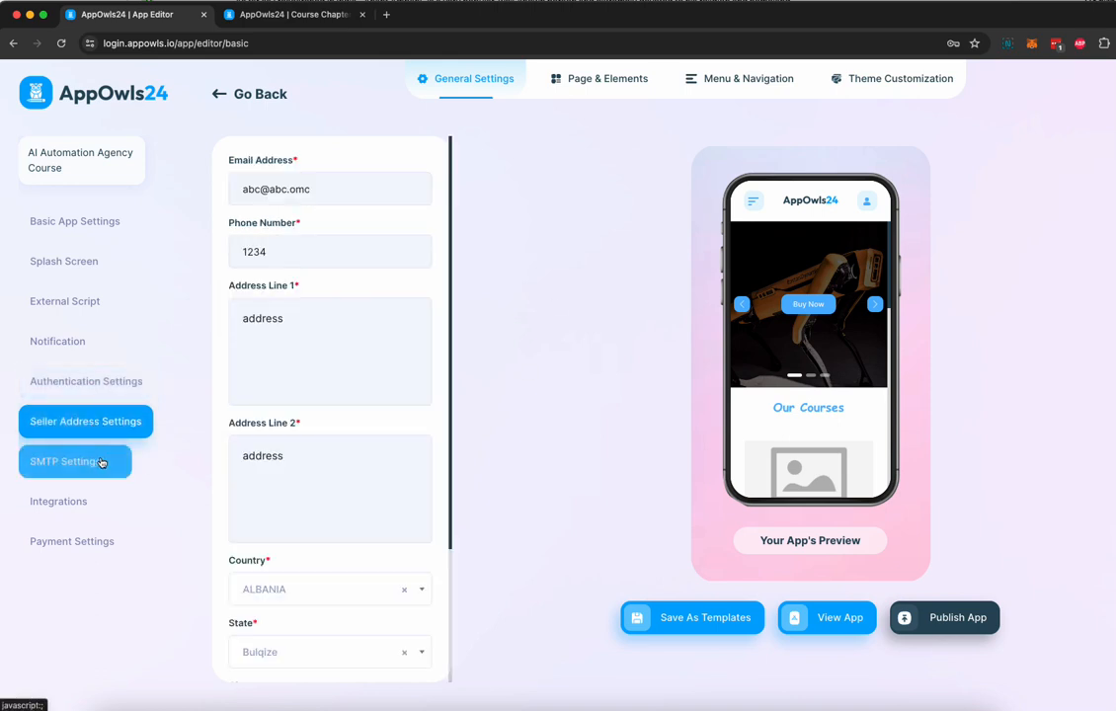
left_click(40, 464)
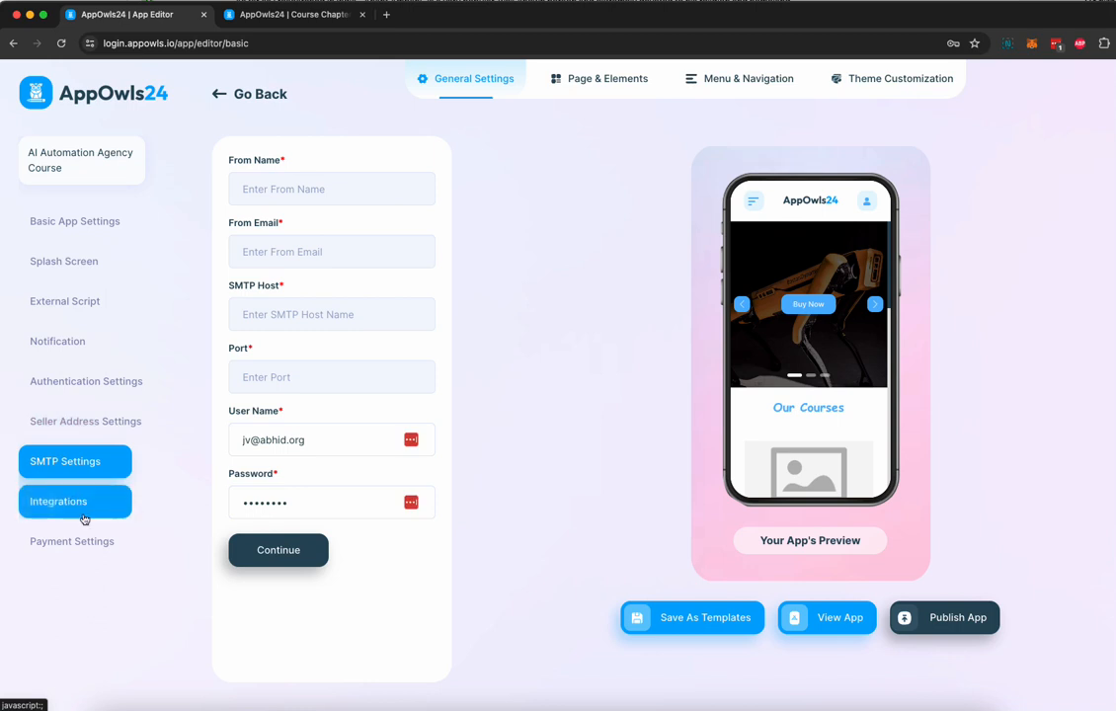
Review the autoresponder, SMS and Google Analytics integrations and the payment settings, declining the offer to store the login
left_click(74, 501)
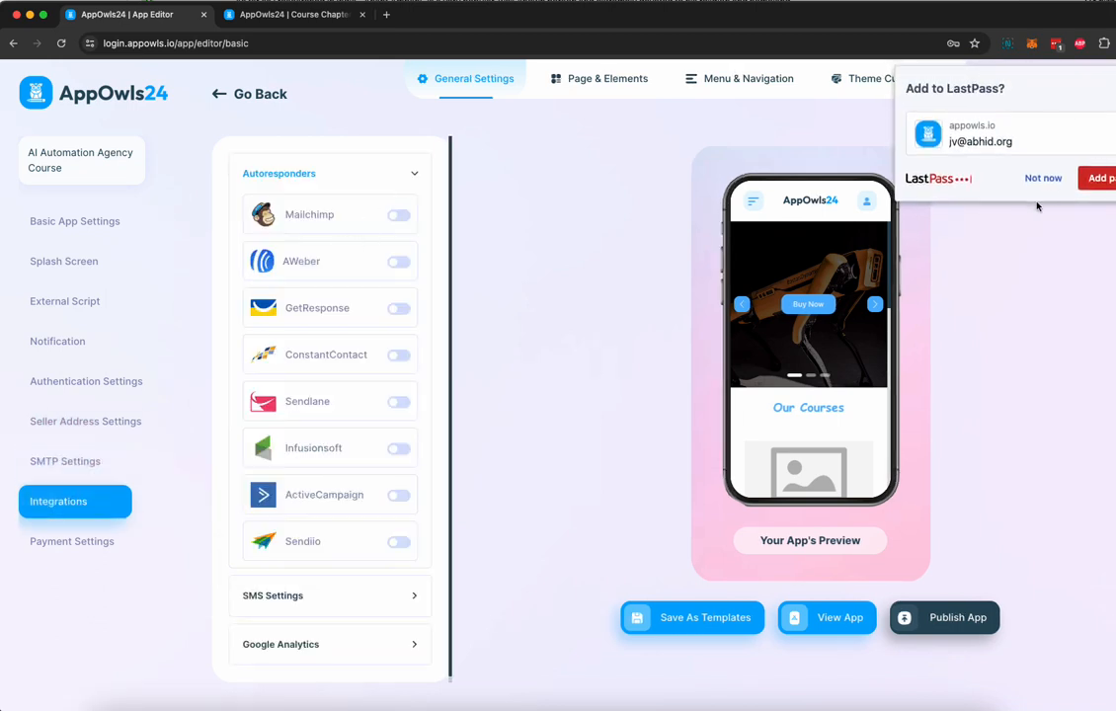
left_click(1043, 178)
scroll(318, 483, "down", 1)
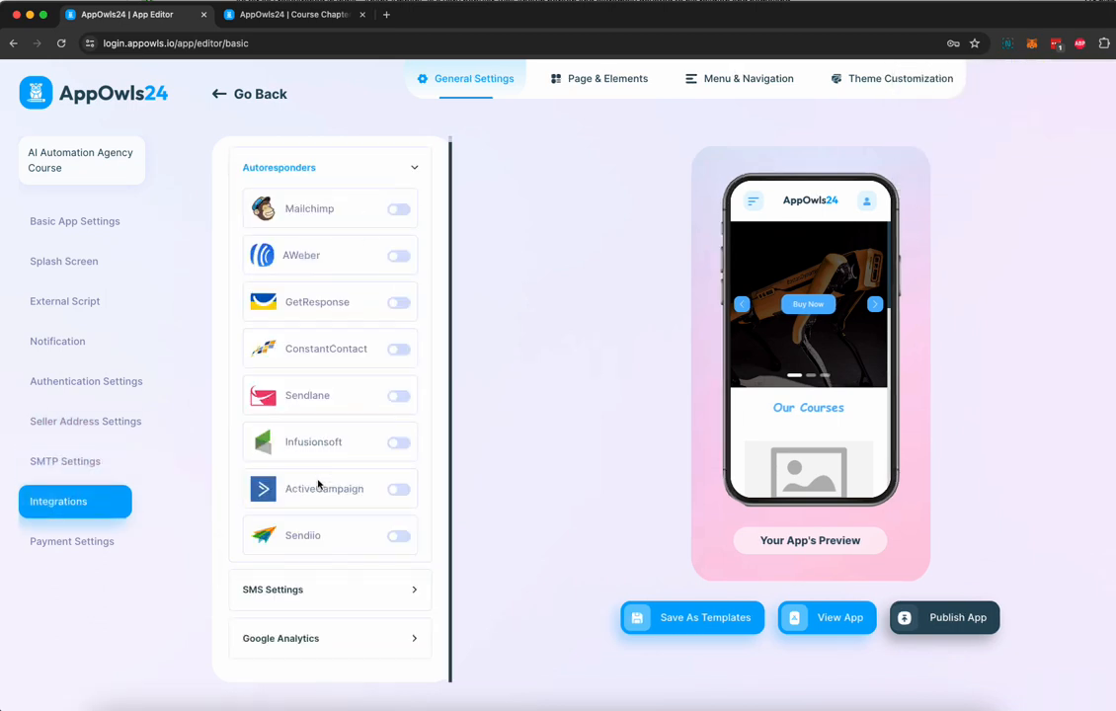
left_click(329, 593)
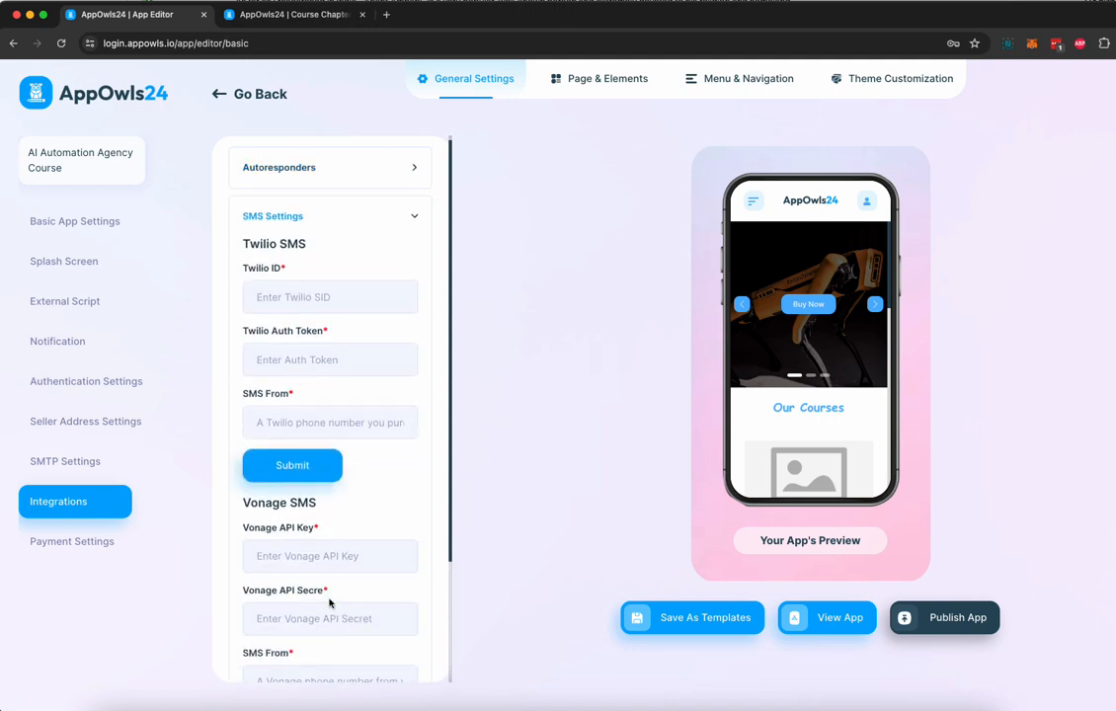
left_click(368, 216)
left_click(332, 283)
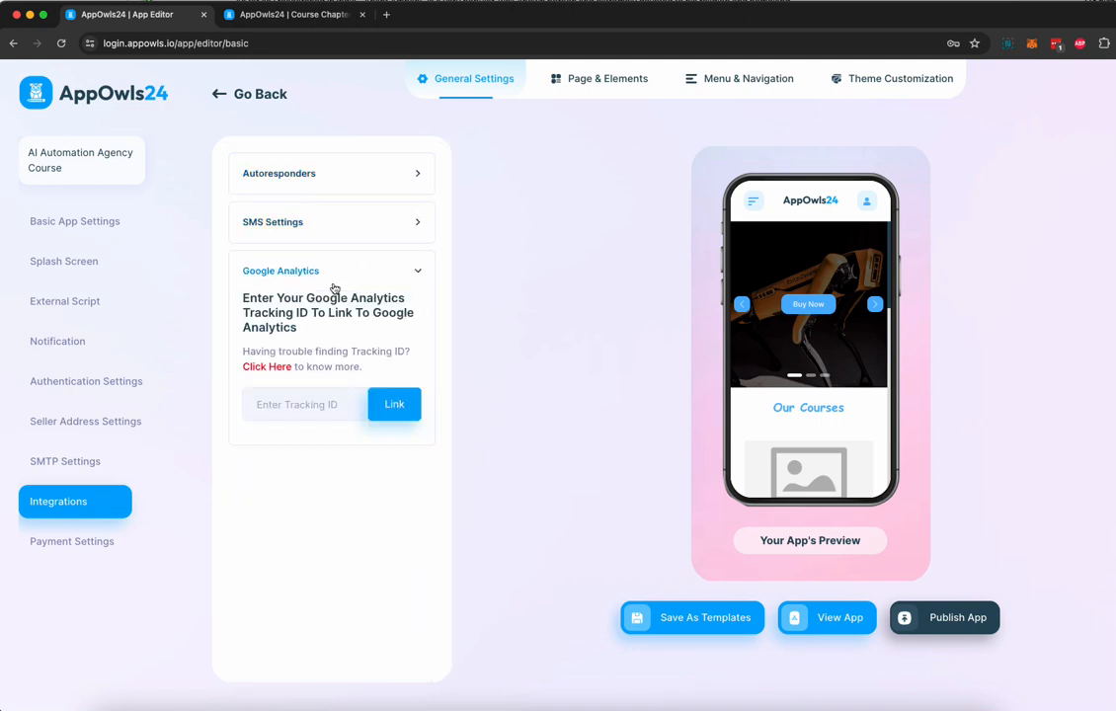
left_click(358, 270)
left_click(86, 541)
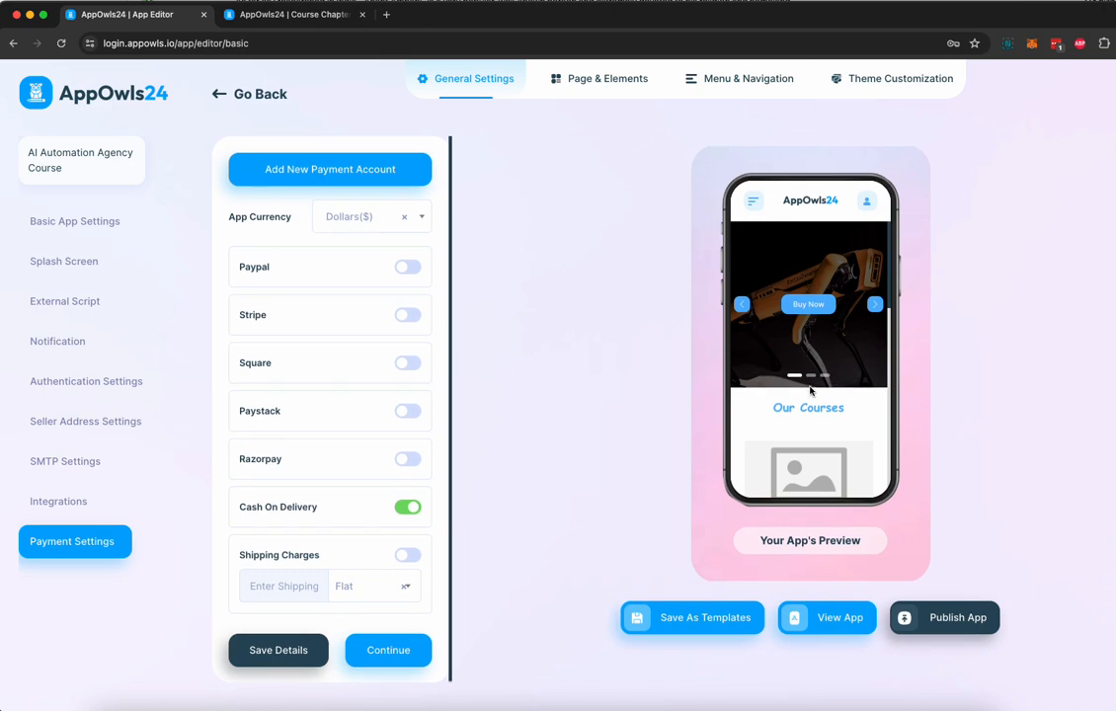
Examine the Home and Courses pages and browse the elements available for adding to a page
left_click(603, 78)
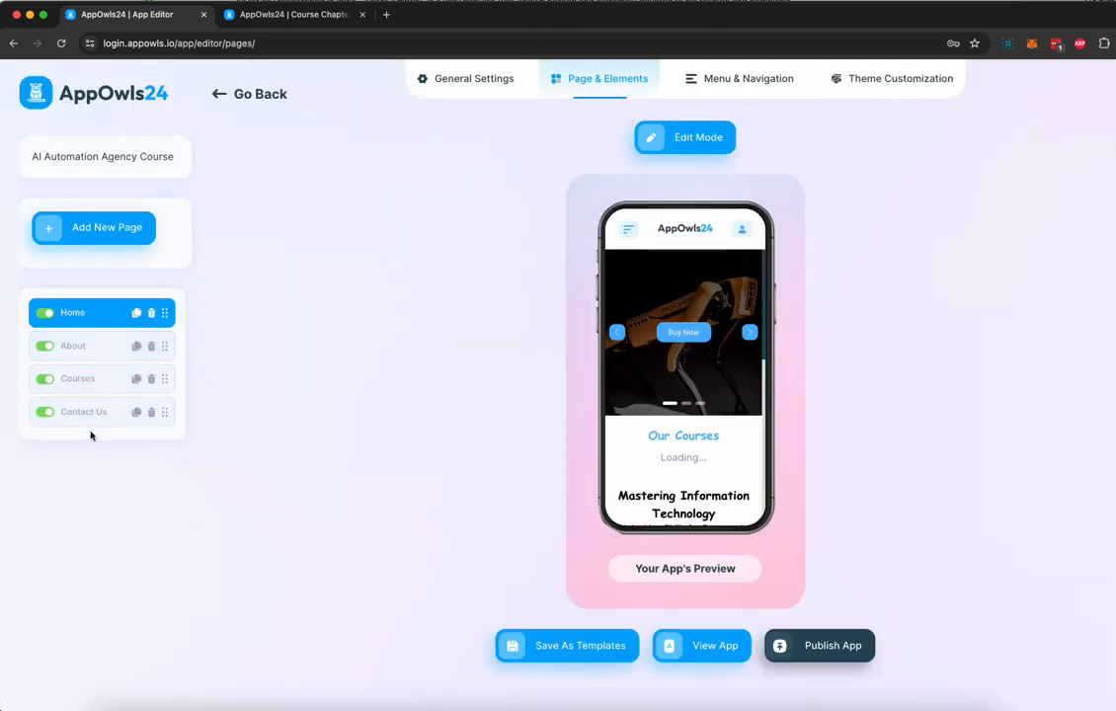
left_click(100, 312)
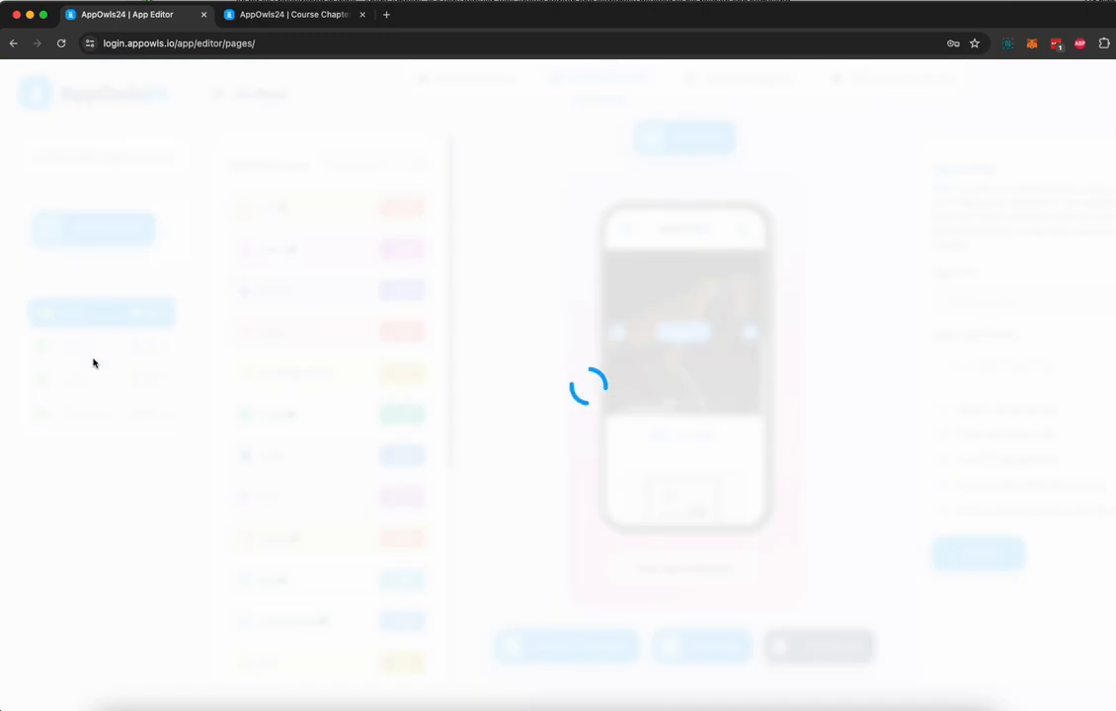
left_click(93, 385)
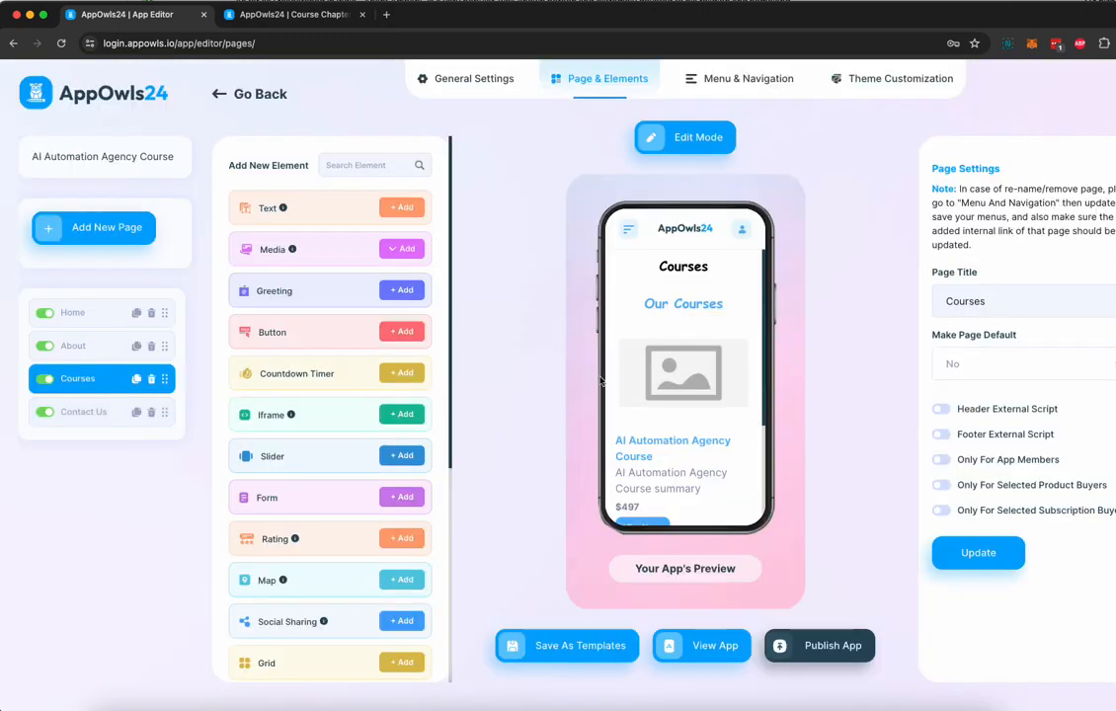
scroll(688, 410, "down", 4)
scroll(685, 407, "up", 5)
scroll(318, 337, "down", 3)
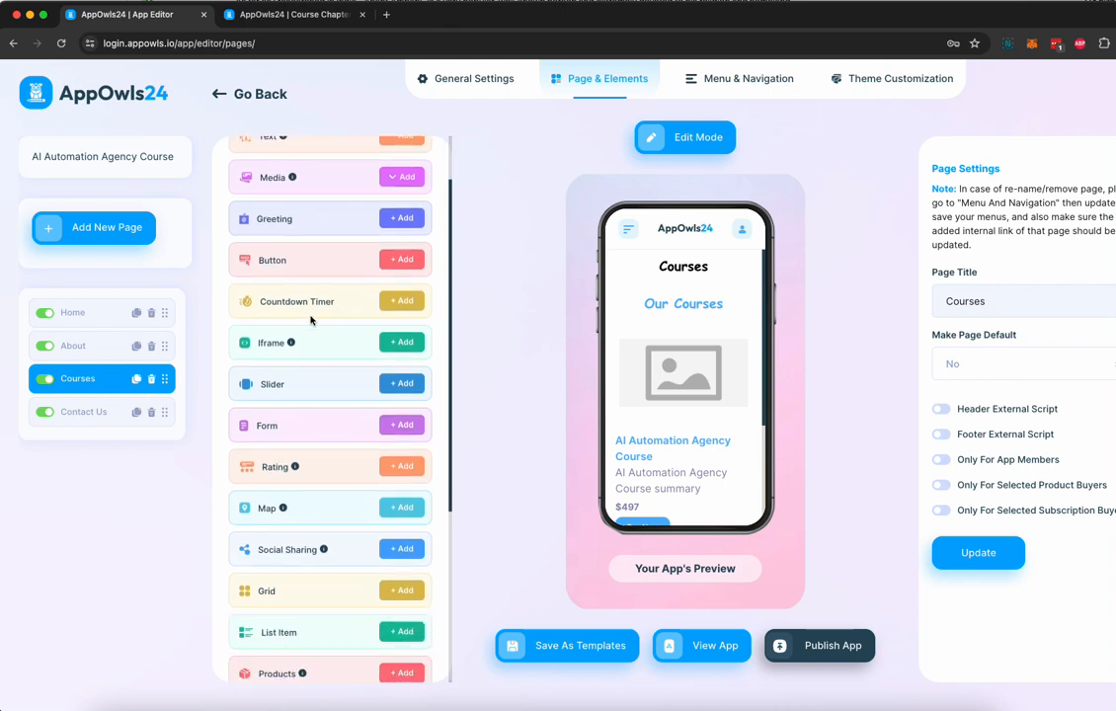
scroll(321, 358, "down", 5)
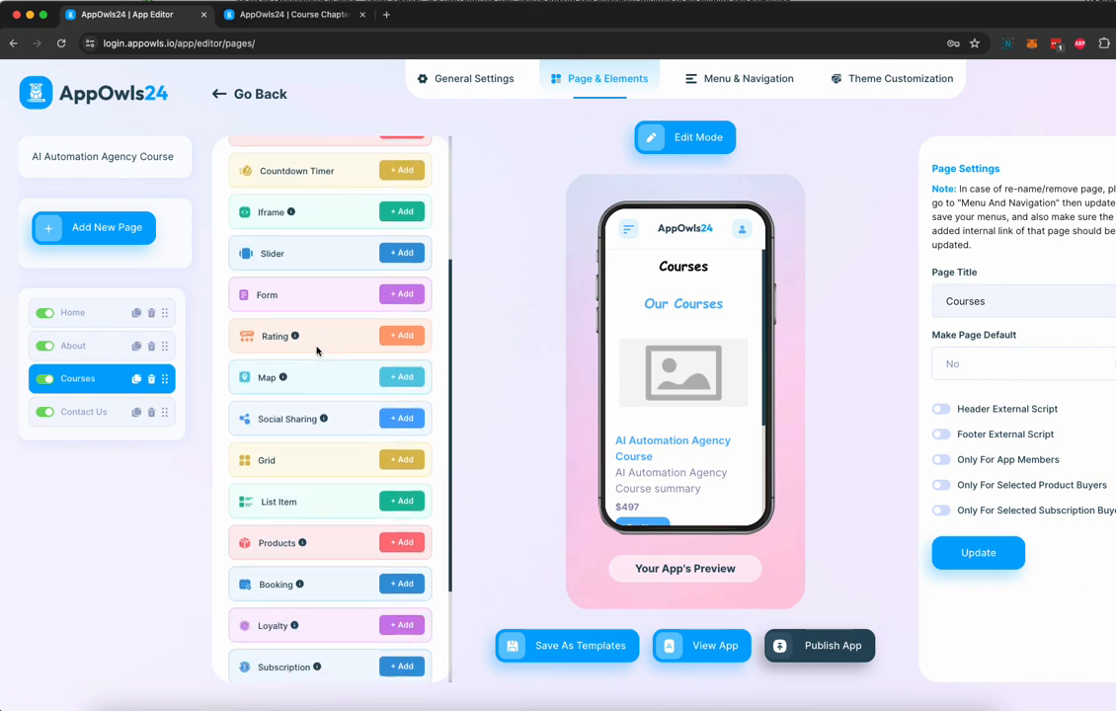
scroll(320, 351, "down", 2)
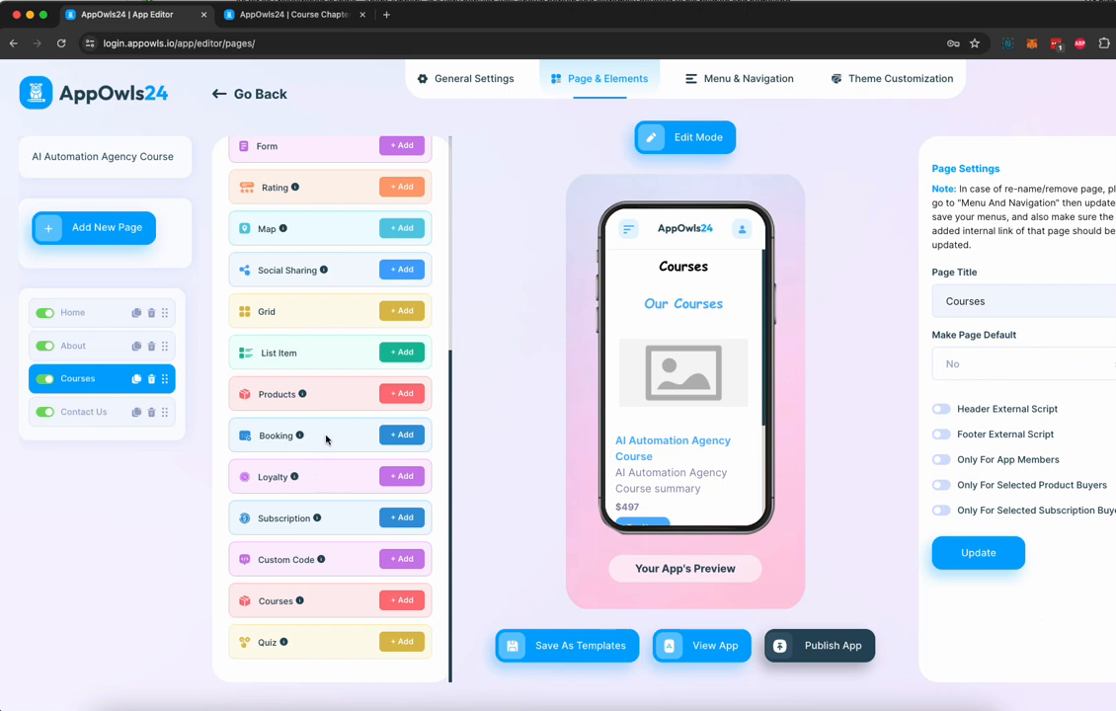
scroll(326, 440, "up", 9)
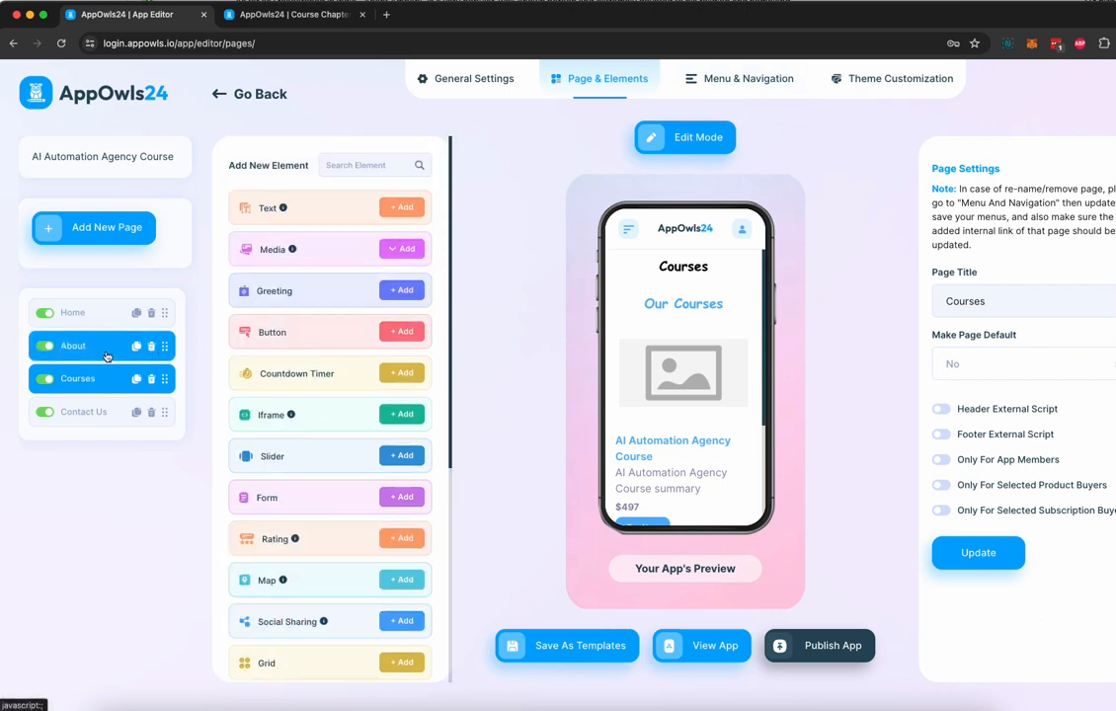
Set the "About Our IT Courses" heading on the About page to Arial at size 22
left_click(106, 356)
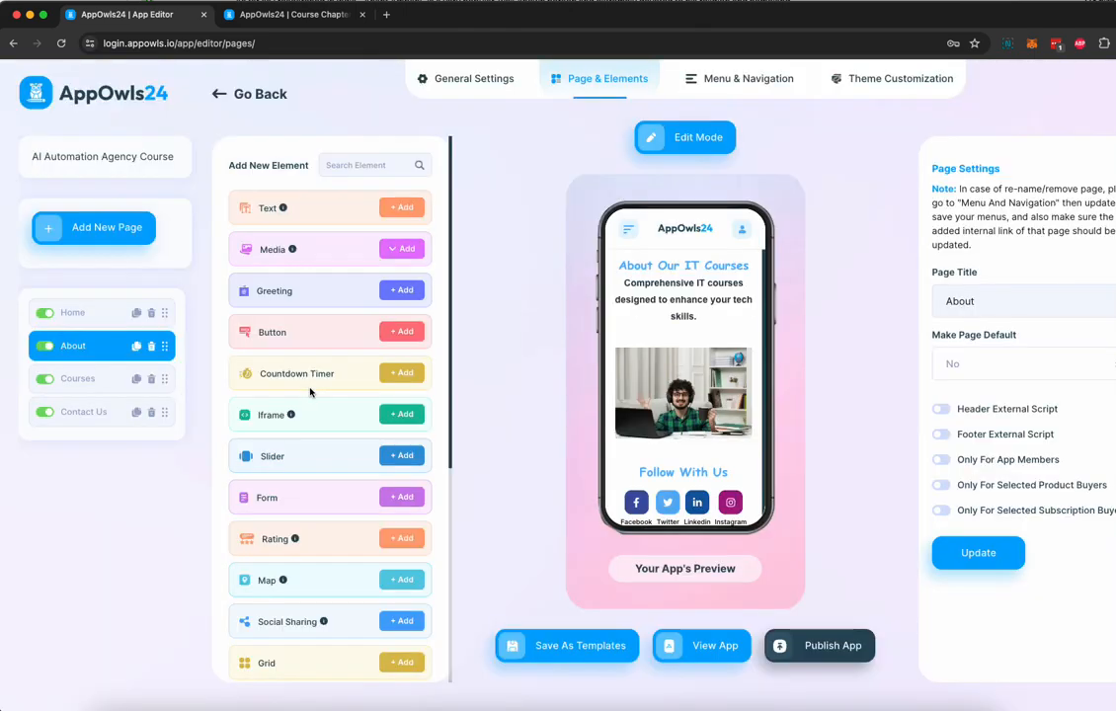
left_click(669, 269)
left_click_drag(622, 268, 749, 266)
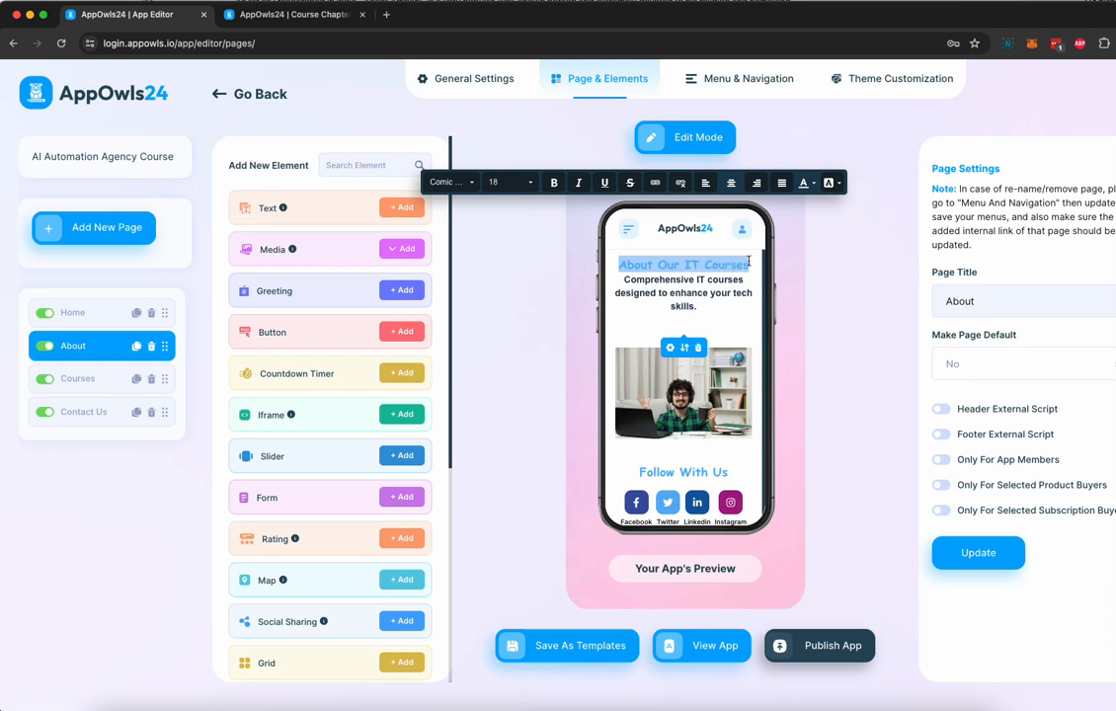
left_click(461, 192)
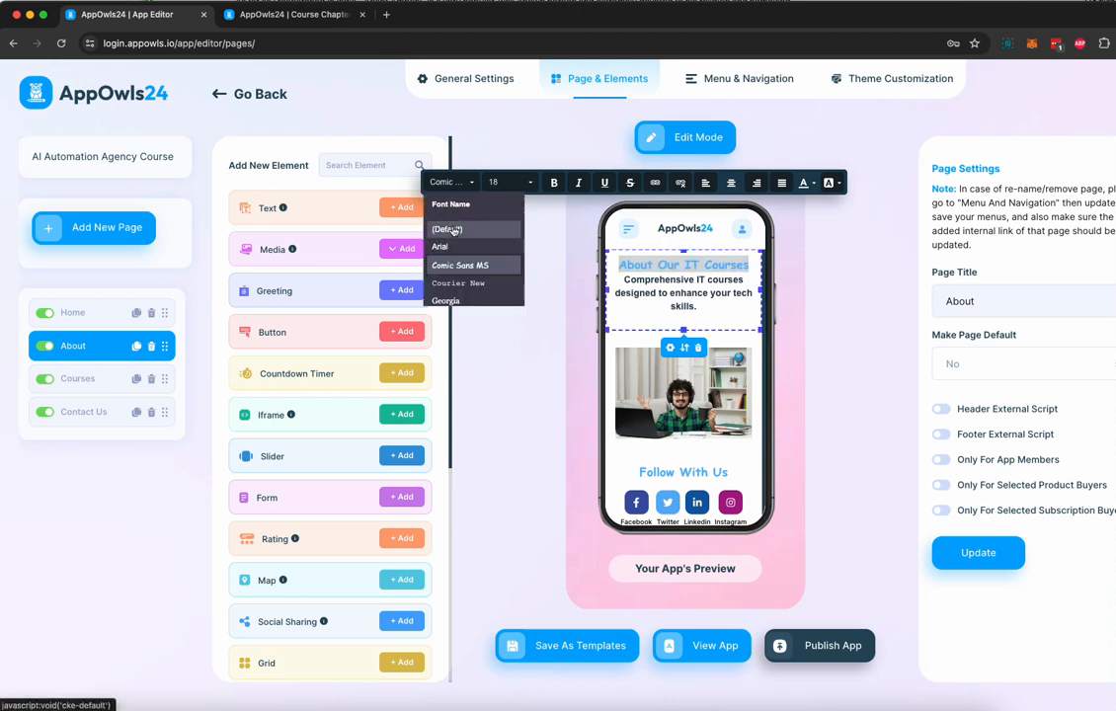
left_click(445, 223)
left_click(506, 181)
left_click(462, 260)
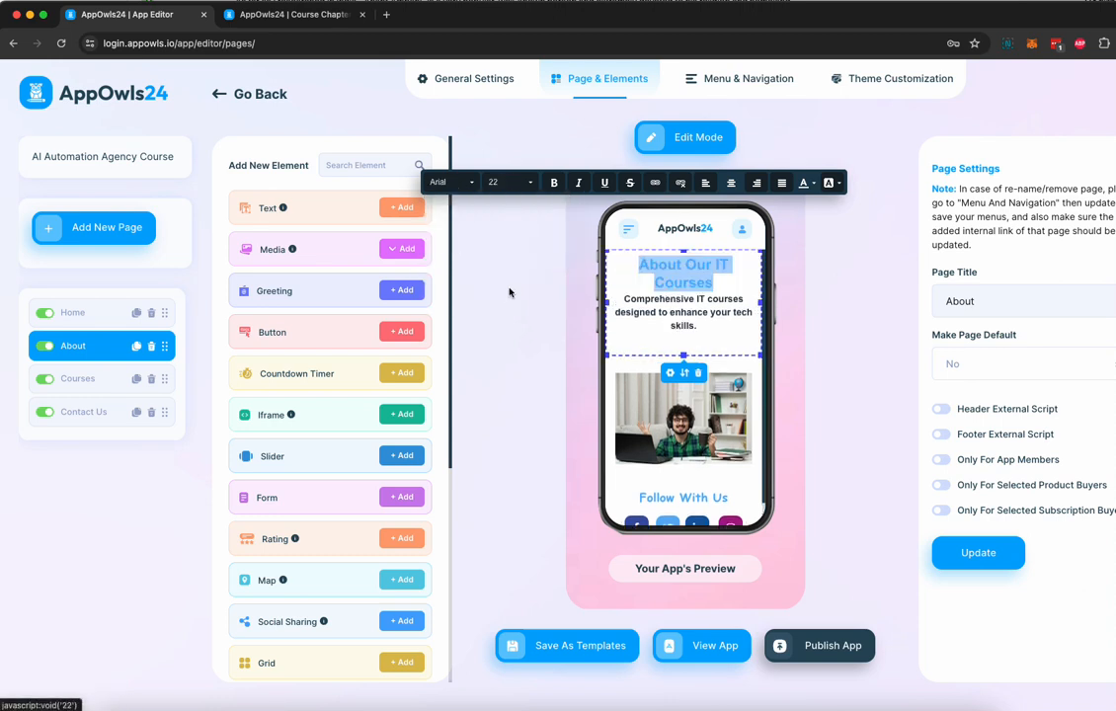
Colour the About page heading's text darker blue (2980B9) and give it a green background
left_click(805, 183)
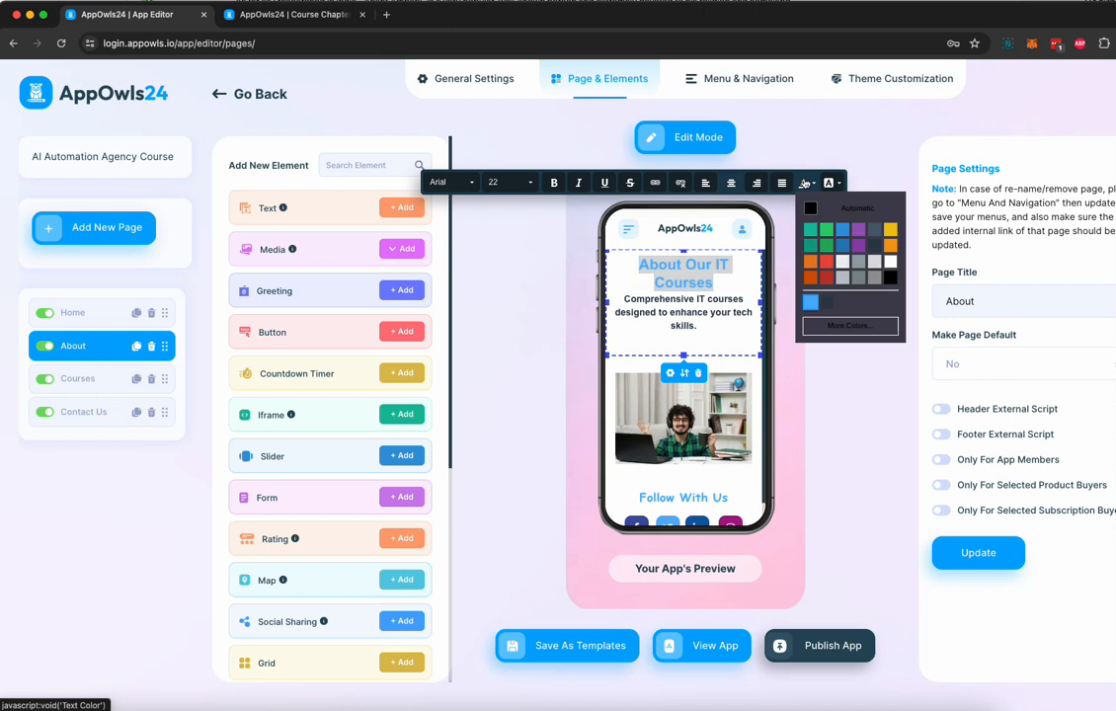
left_click(842, 247)
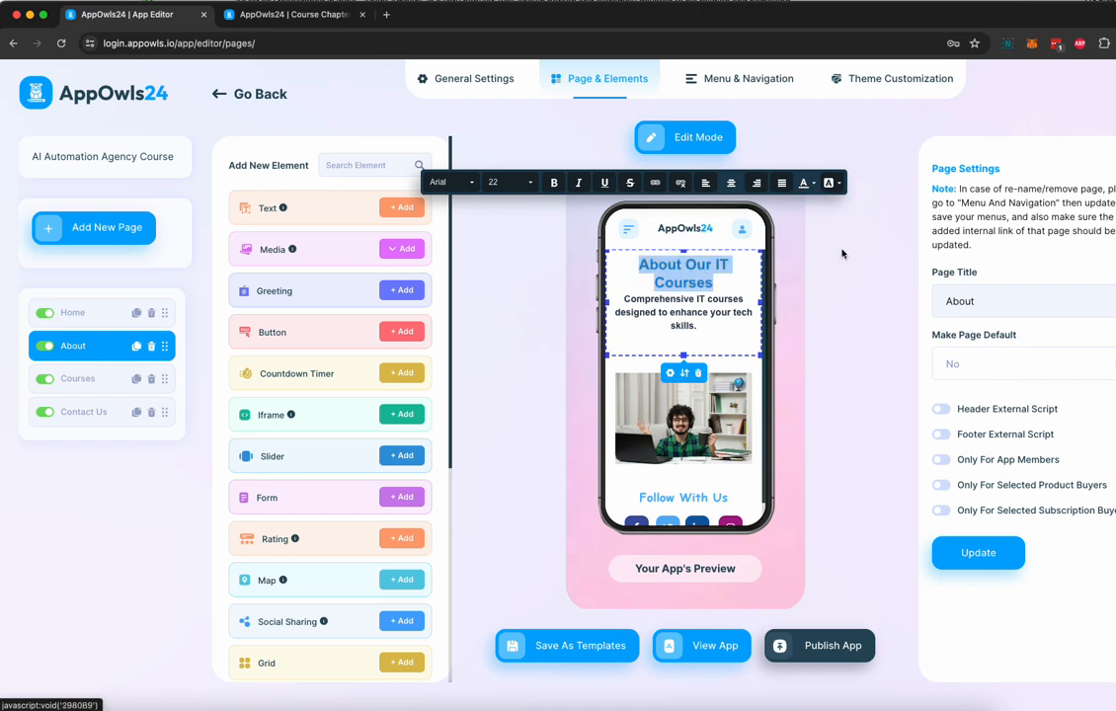
left_click(831, 184)
left_click(837, 232)
left_click(728, 351)
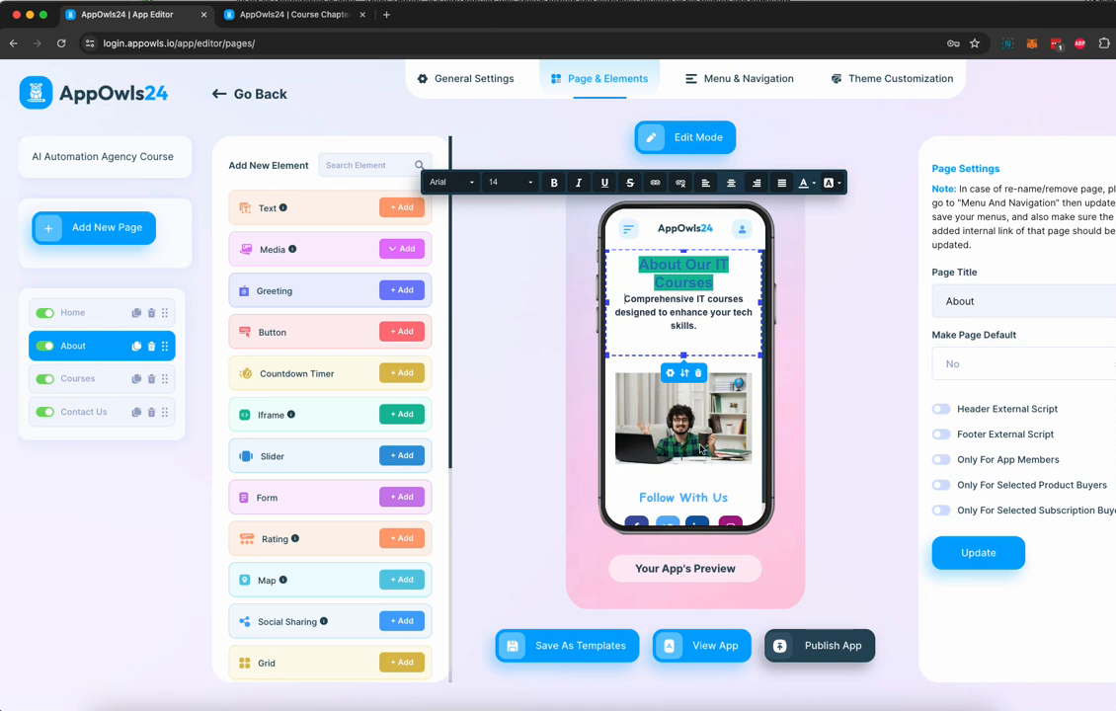
Open the menu and navigation settings and check the main menu in the app preview
left_click(757, 87)
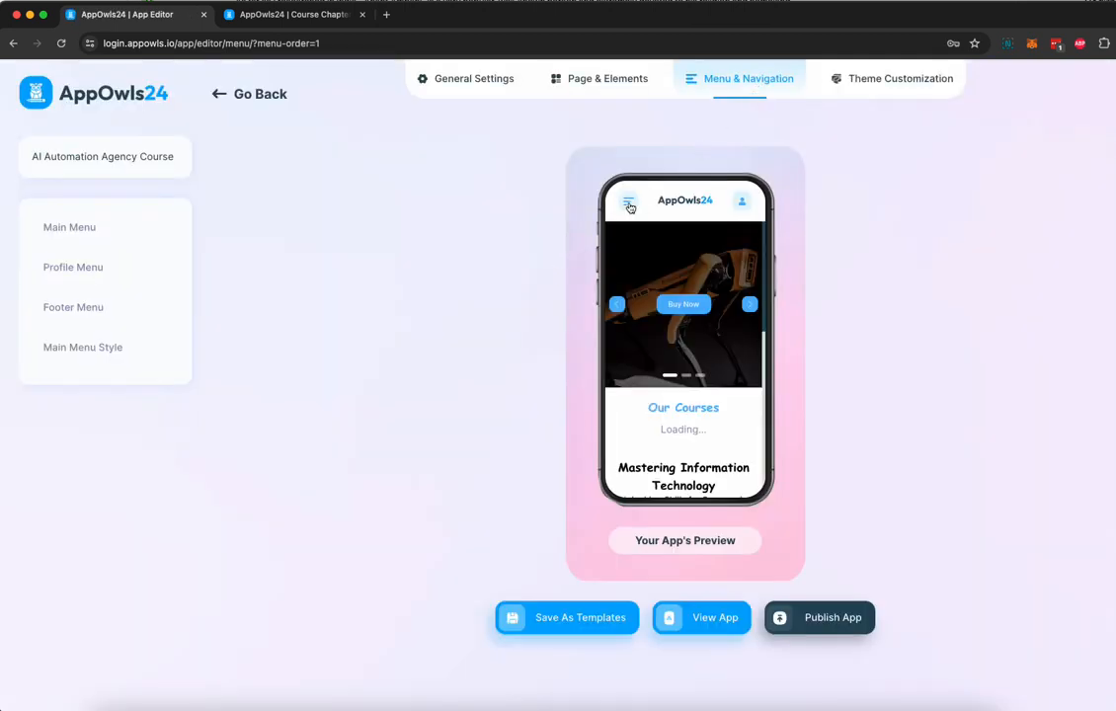
left_click(630, 204)
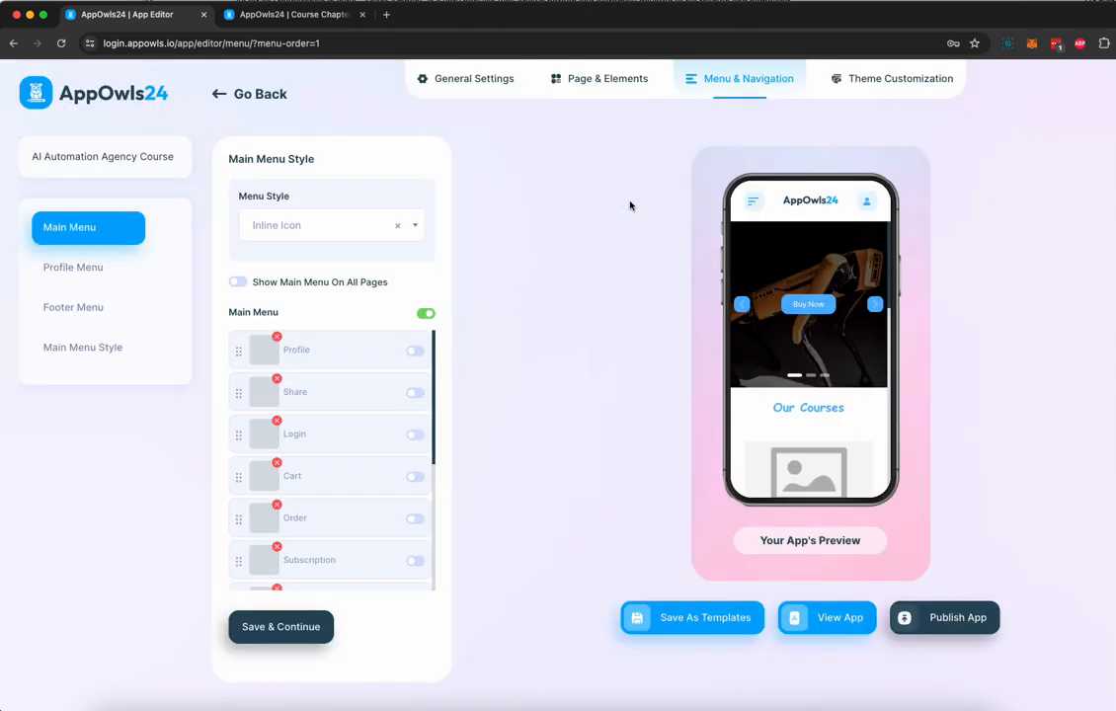
left_click(753, 202)
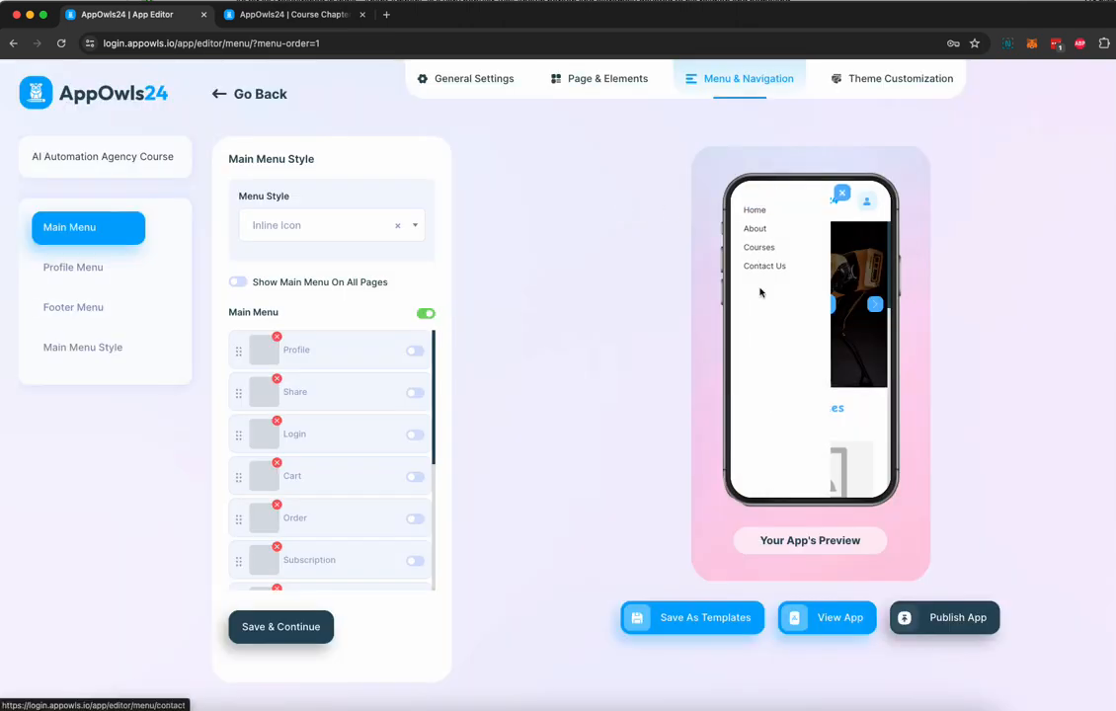
left_click(842, 193)
Compare the main menu's icon styles, choose Icon Only, show the menu on all pages and review its entries
left_click(333, 227)
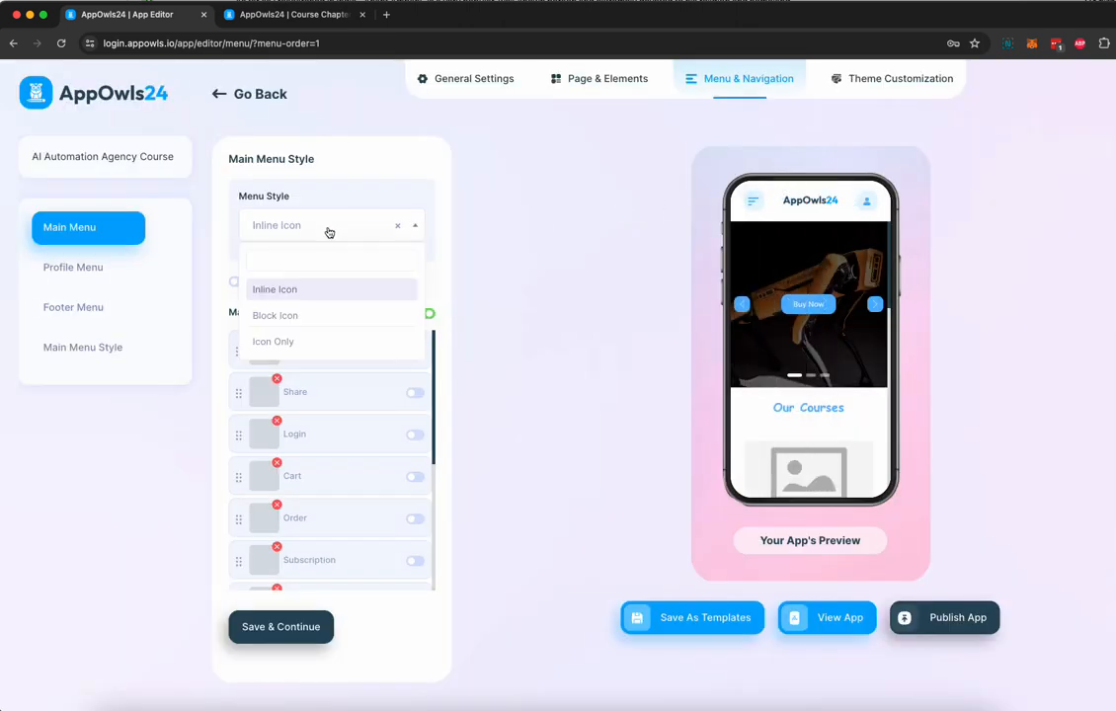
left_click(286, 314)
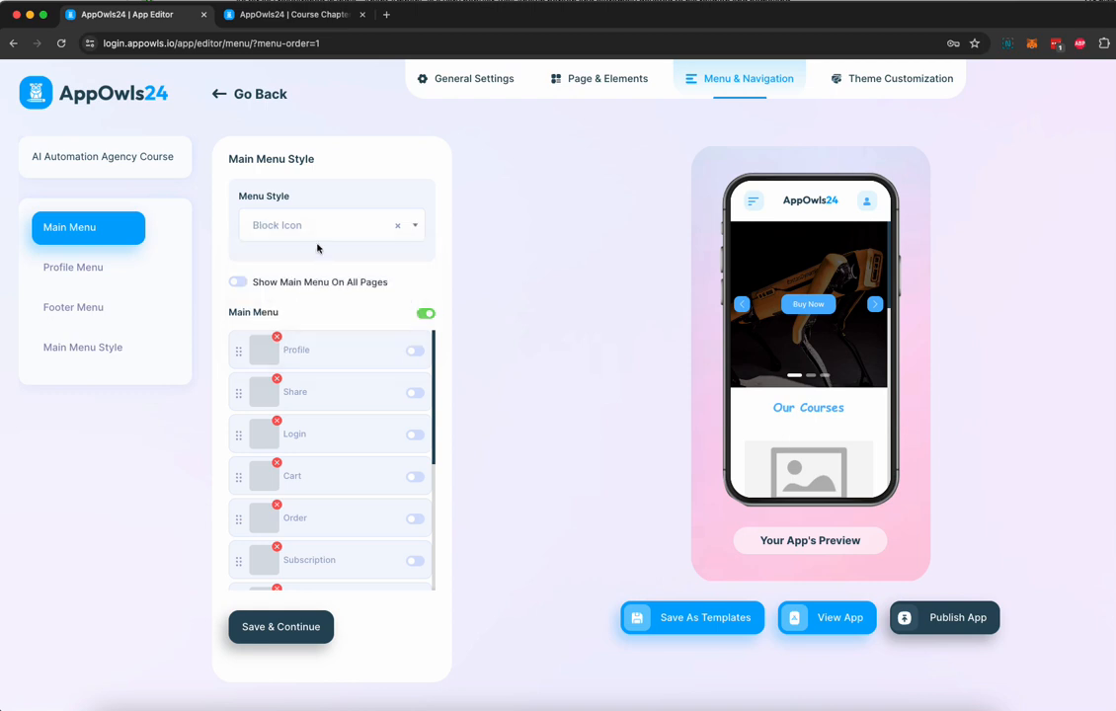
left_click(314, 229)
left_click(288, 342)
scroll(367, 426, "down", 5)
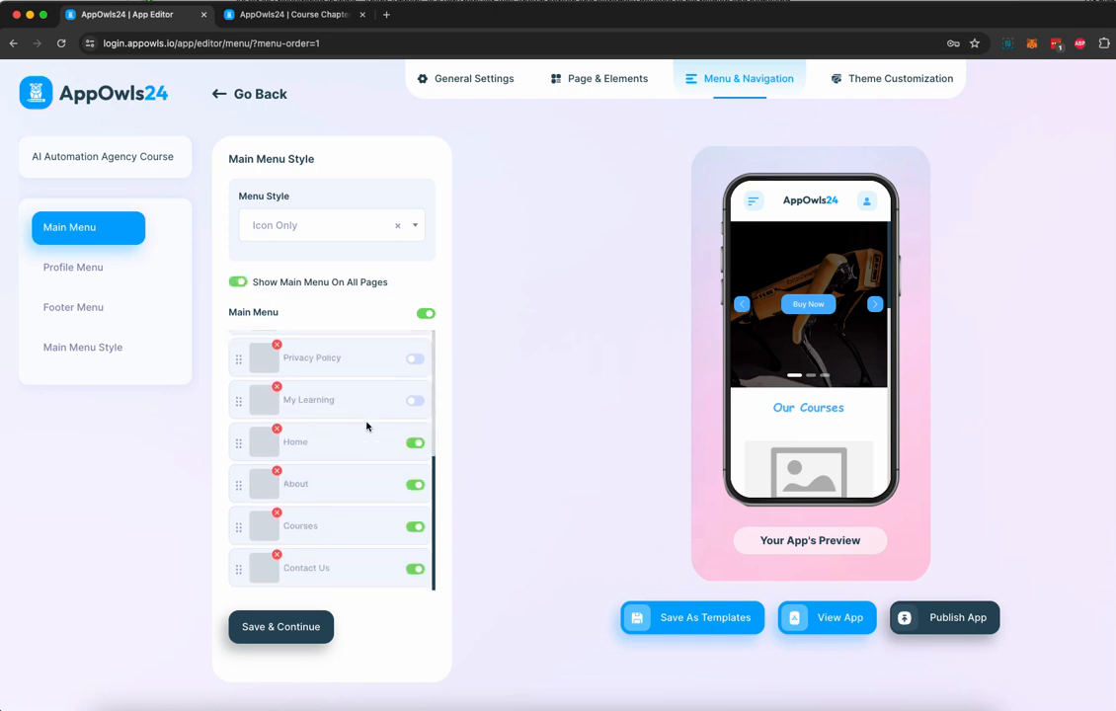
scroll(366, 426, "up", 5)
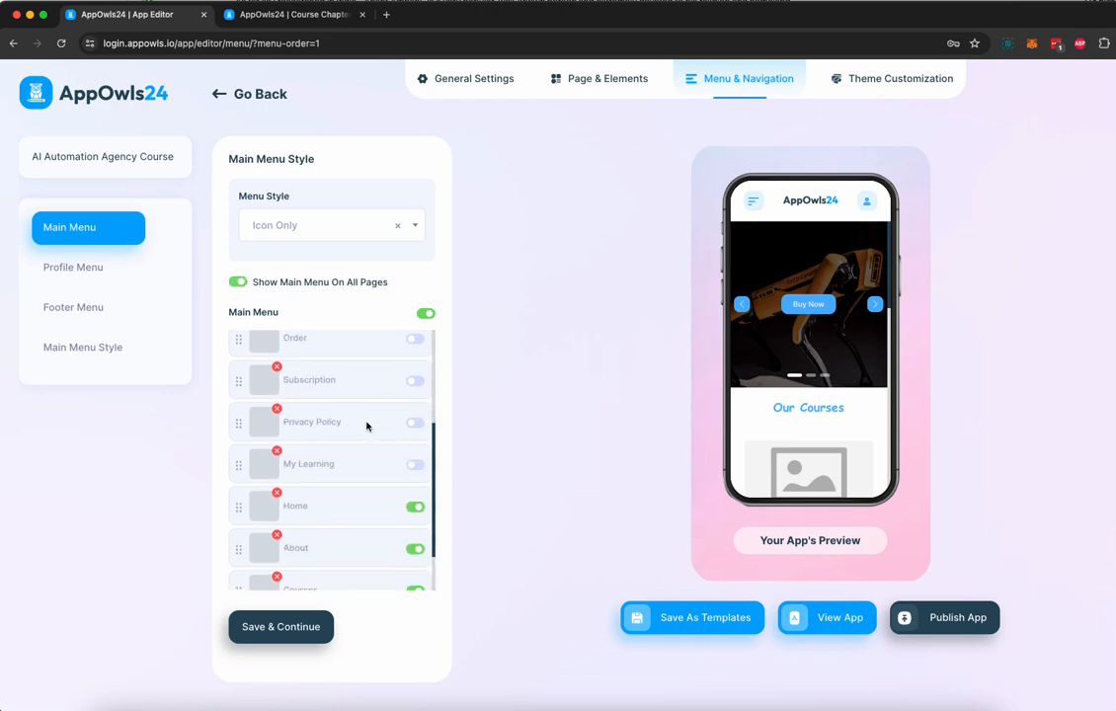
Look through the profile menu, footer menu and main menu style settings
left_click(90, 276)
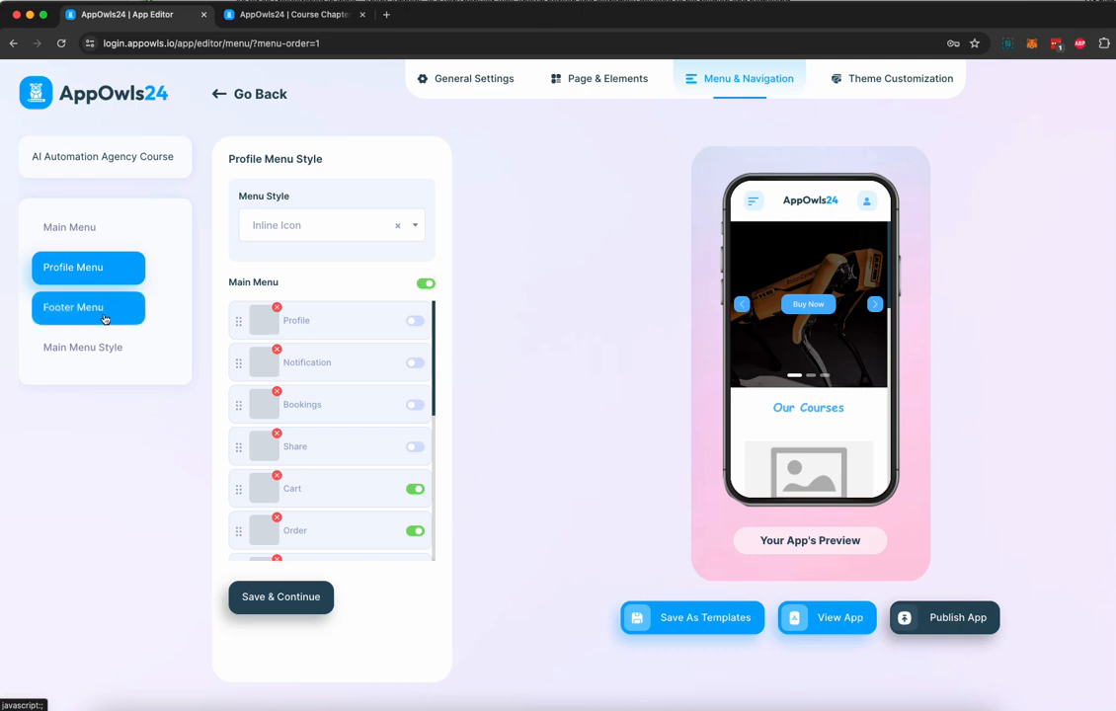
left_click(104, 318)
left_click(106, 348)
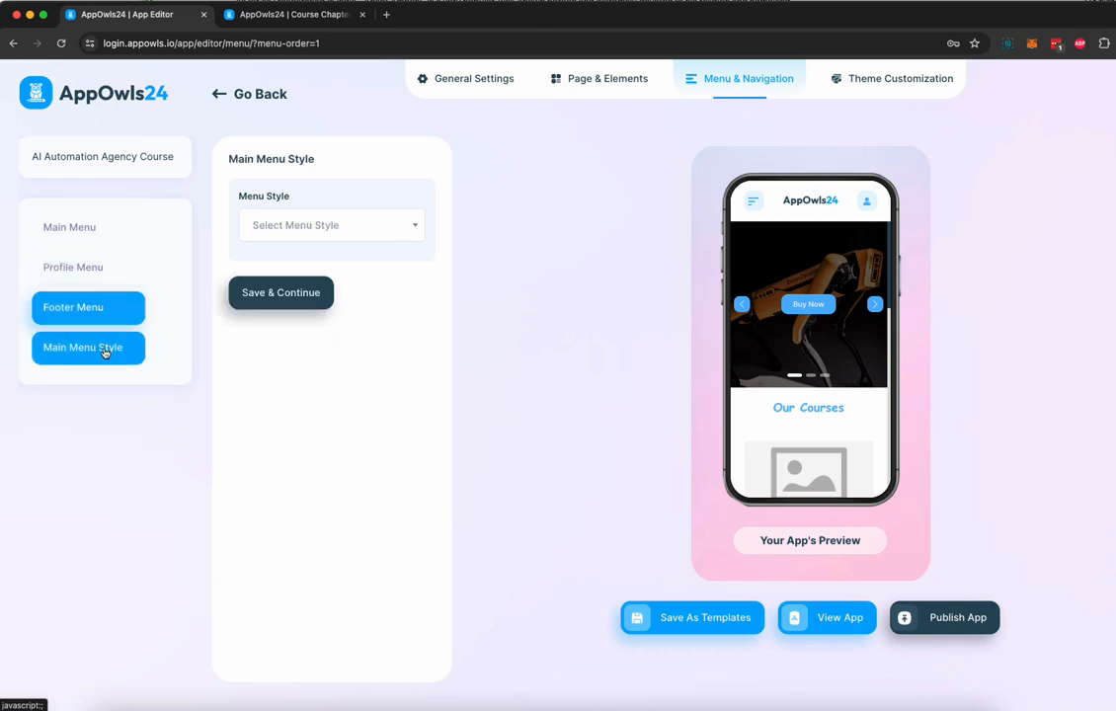
Compare the Menu Top, Menu Right and Default main menu layouts in the preview and choose Menu Top
left_click(346, 228)
left_click(301, 316)
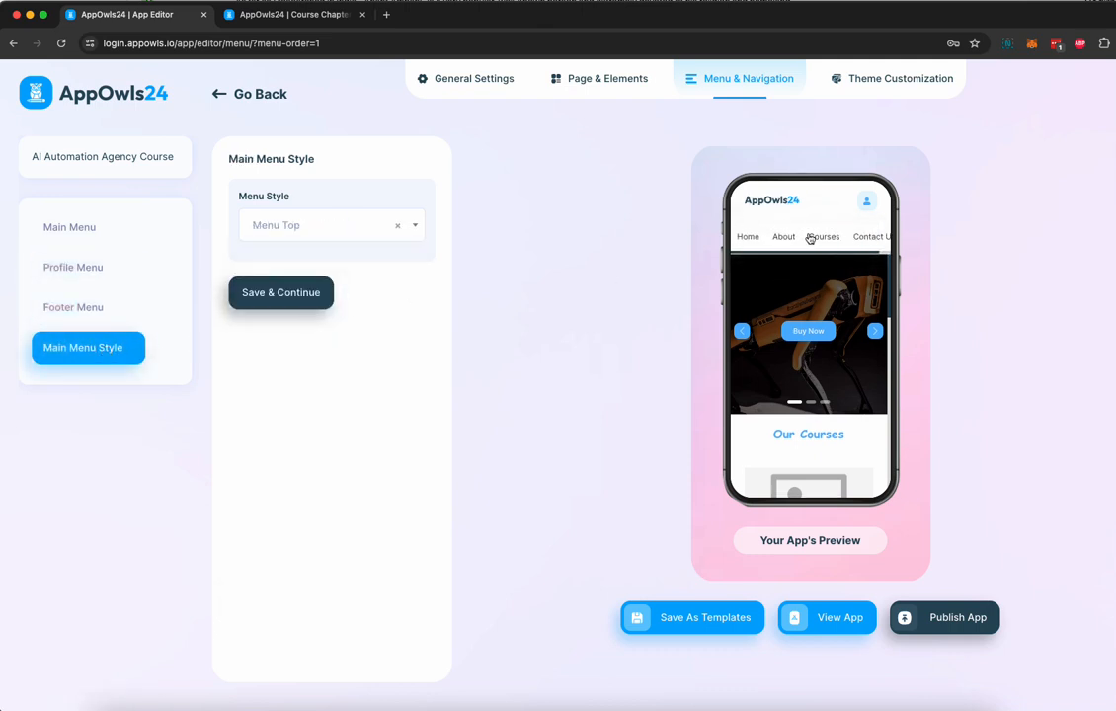
left_click(331, 229)
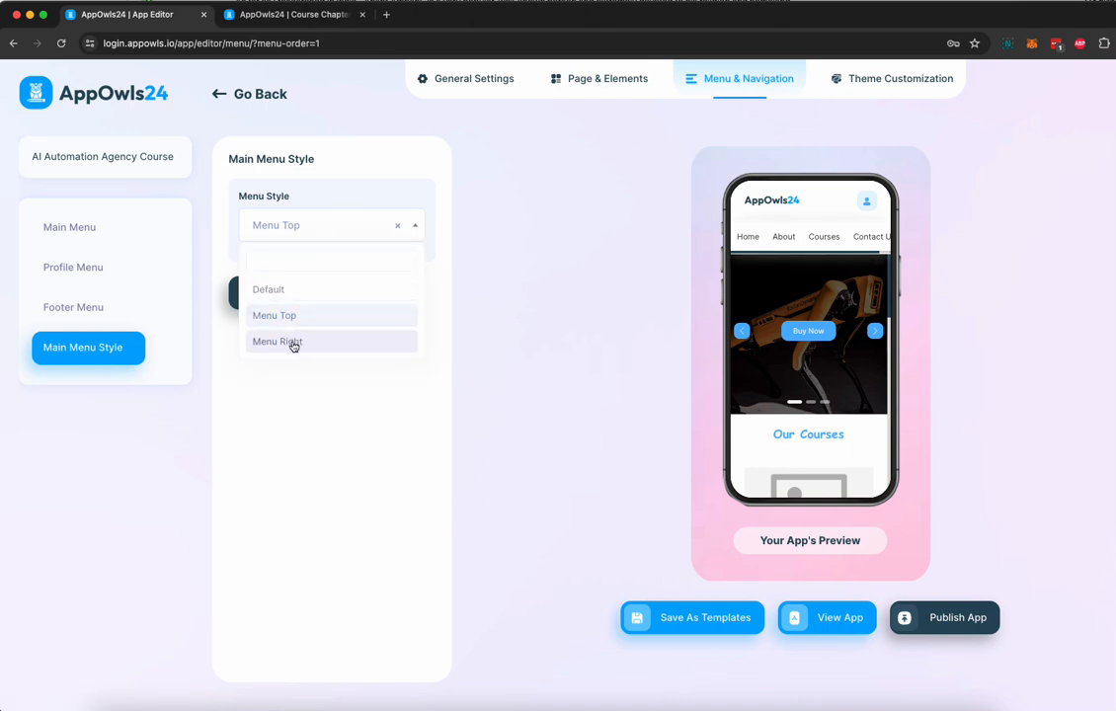
left_click(294, 343)
left_click(344, 235)
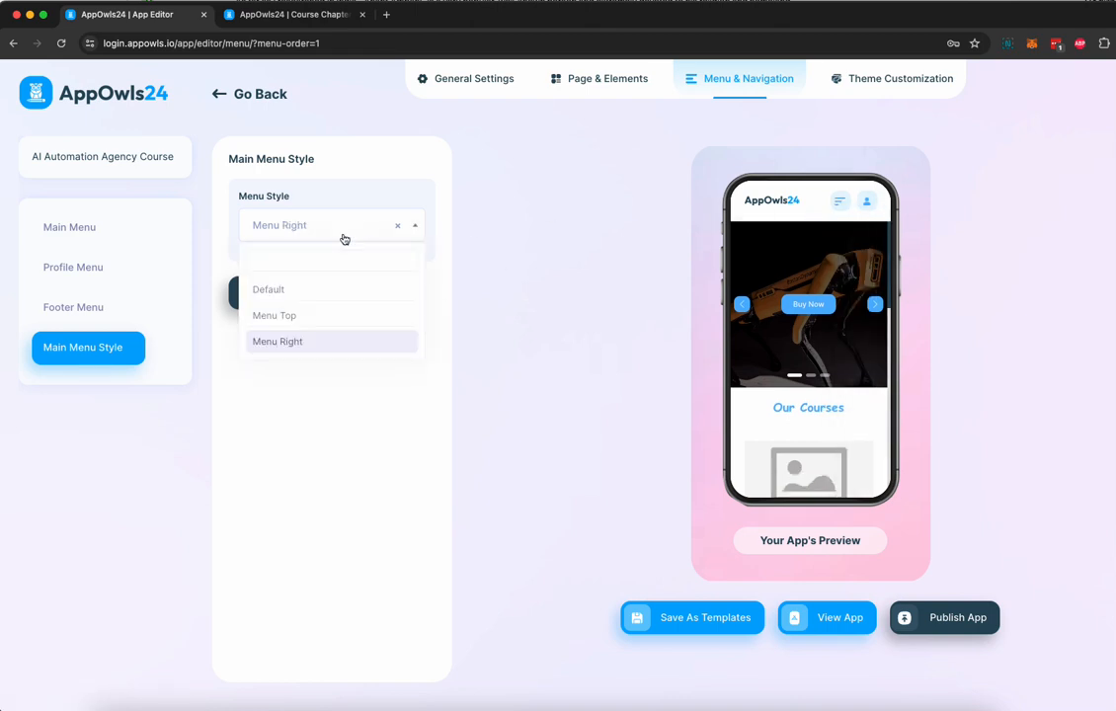
left_click(285, 289)
left_click(341, 235)
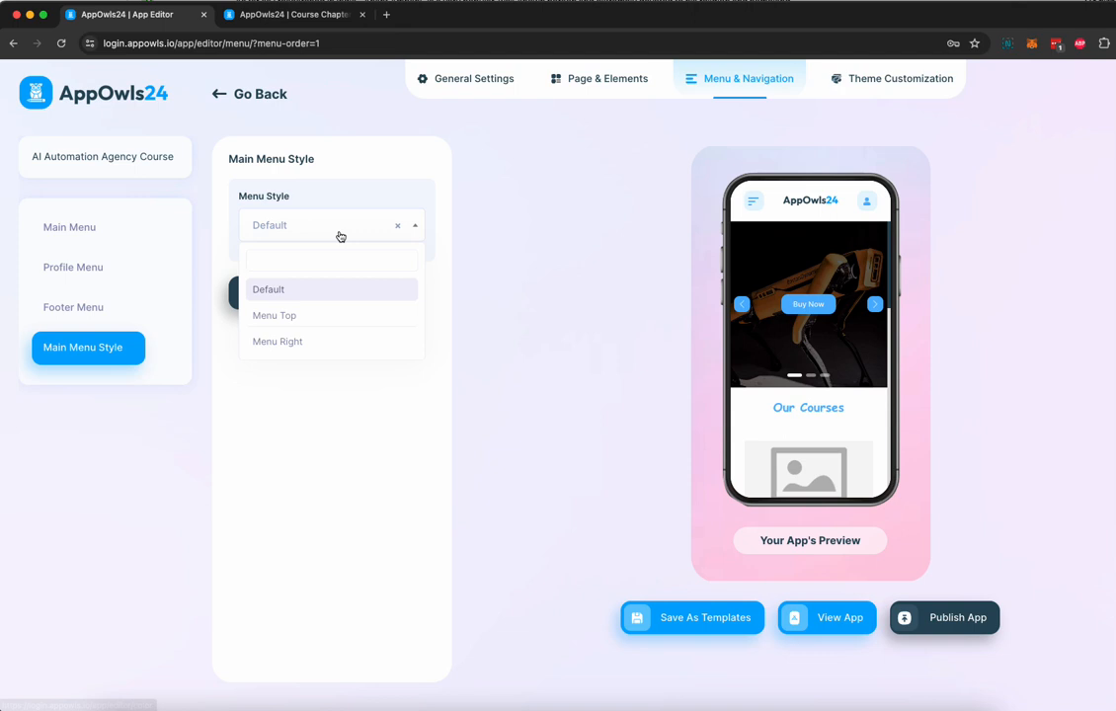
left_click(297, 317)
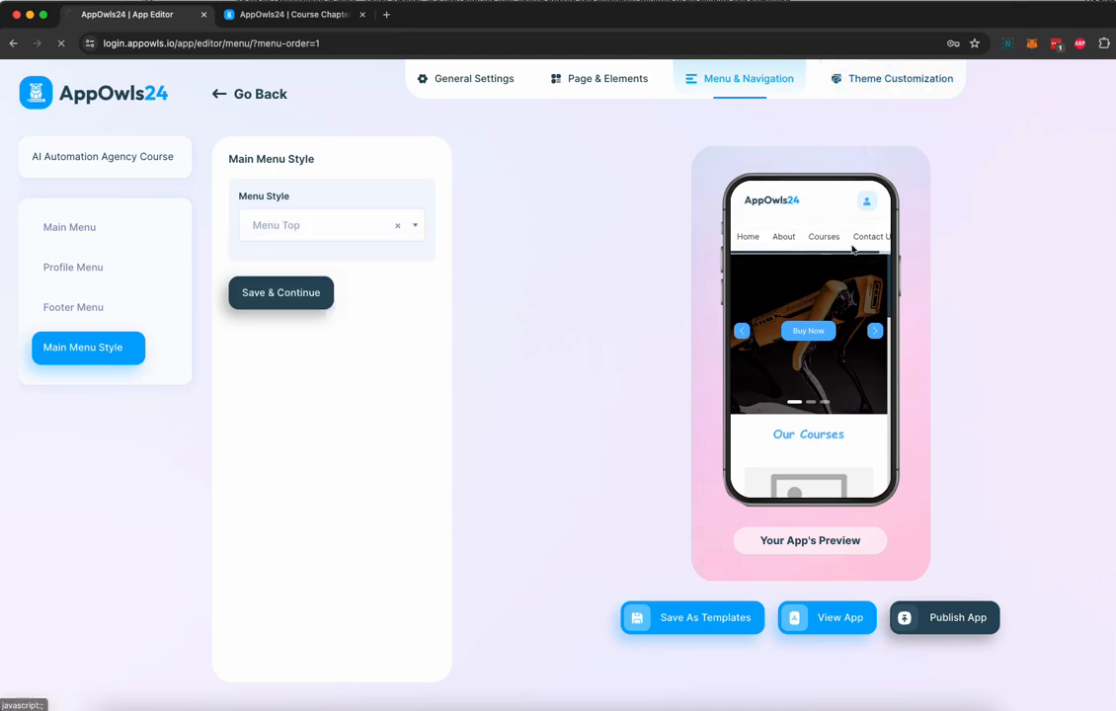
Review the app theme colours and try to publish the app
left_click(879, 79)
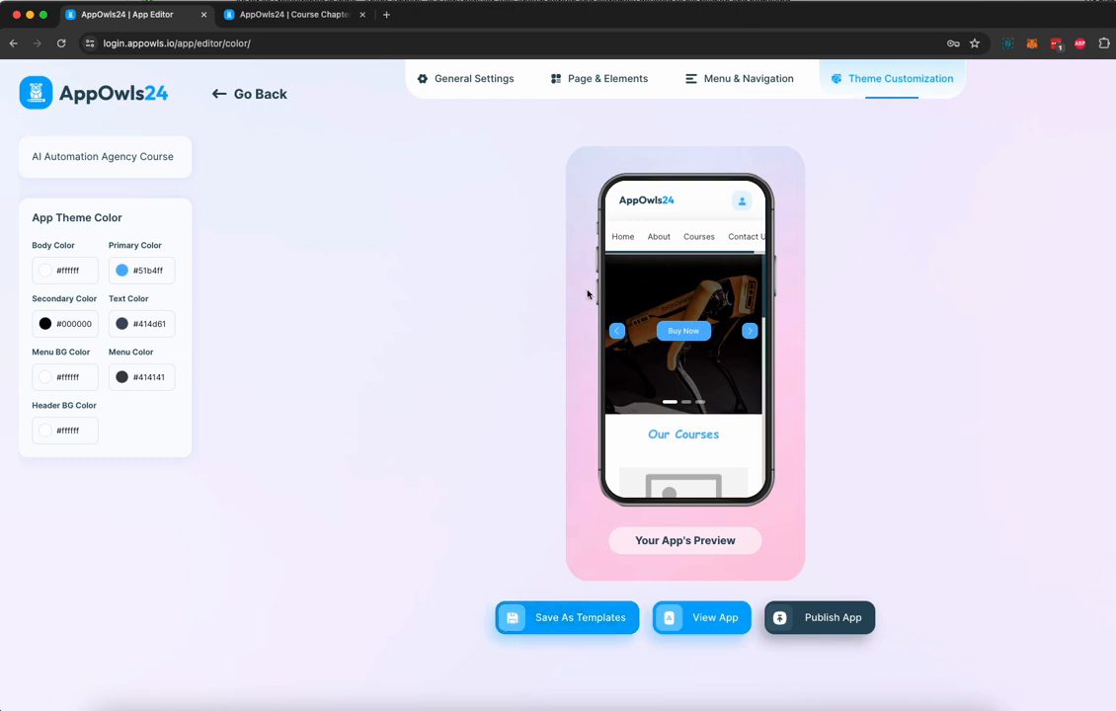
left_click(826, 632)
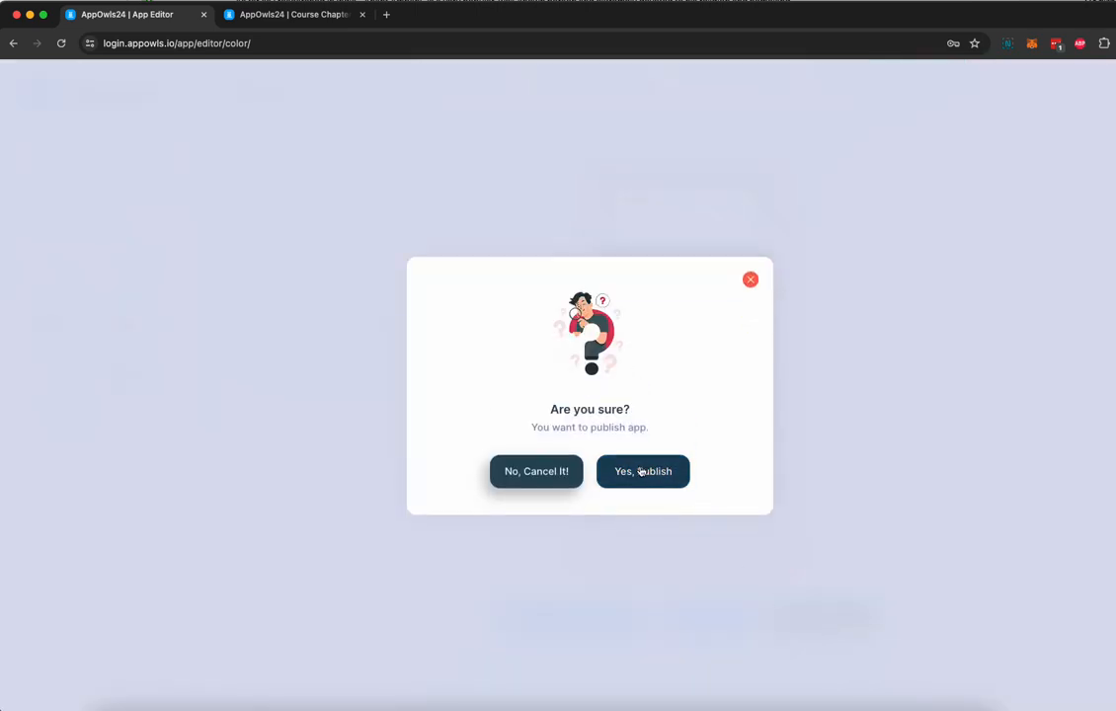
left_click(640, 468)
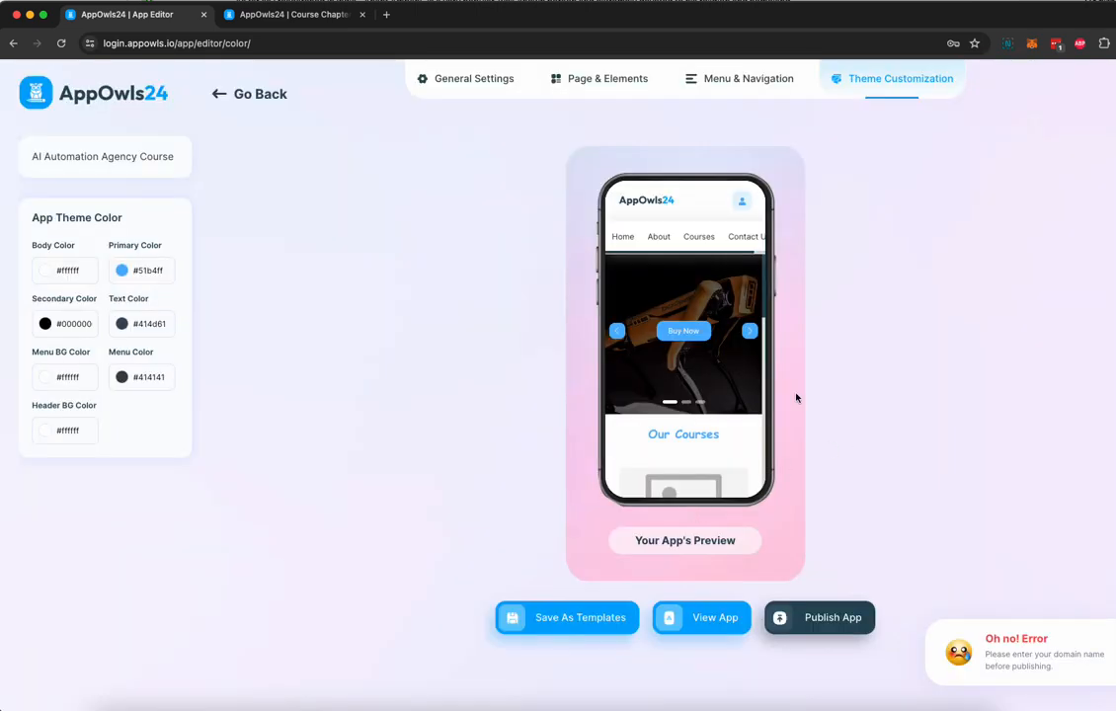
Set the app's sub domain name to aiagency in the basic app settings and save it
left_click(424, 78)
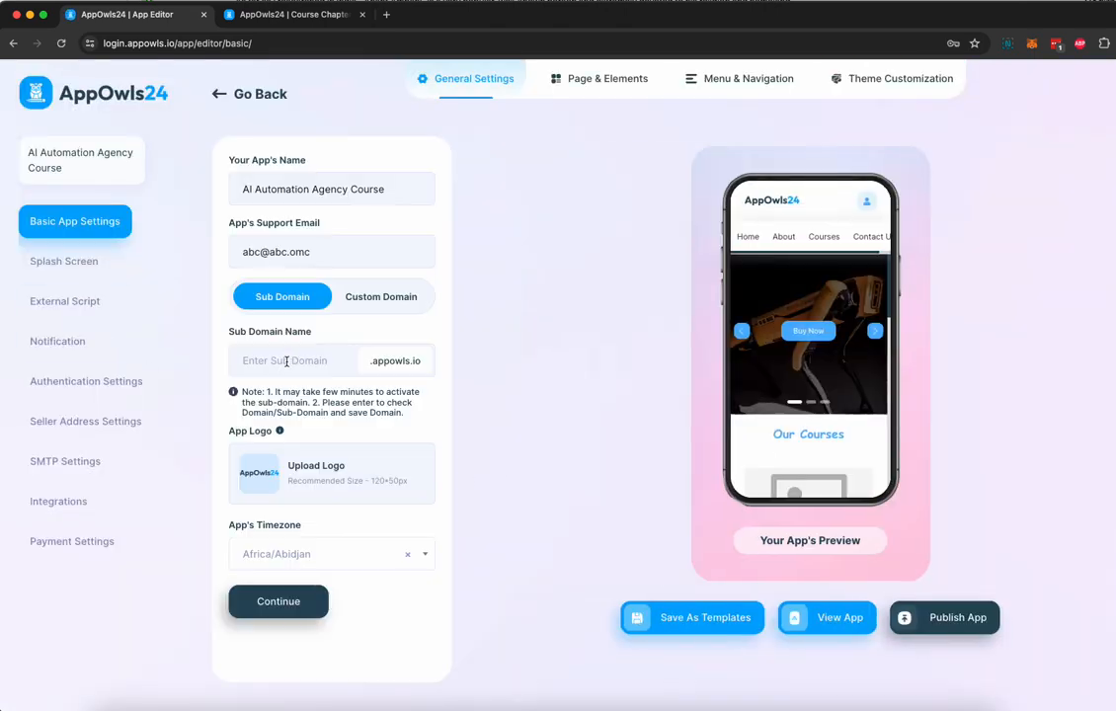
left_click(290, 360)
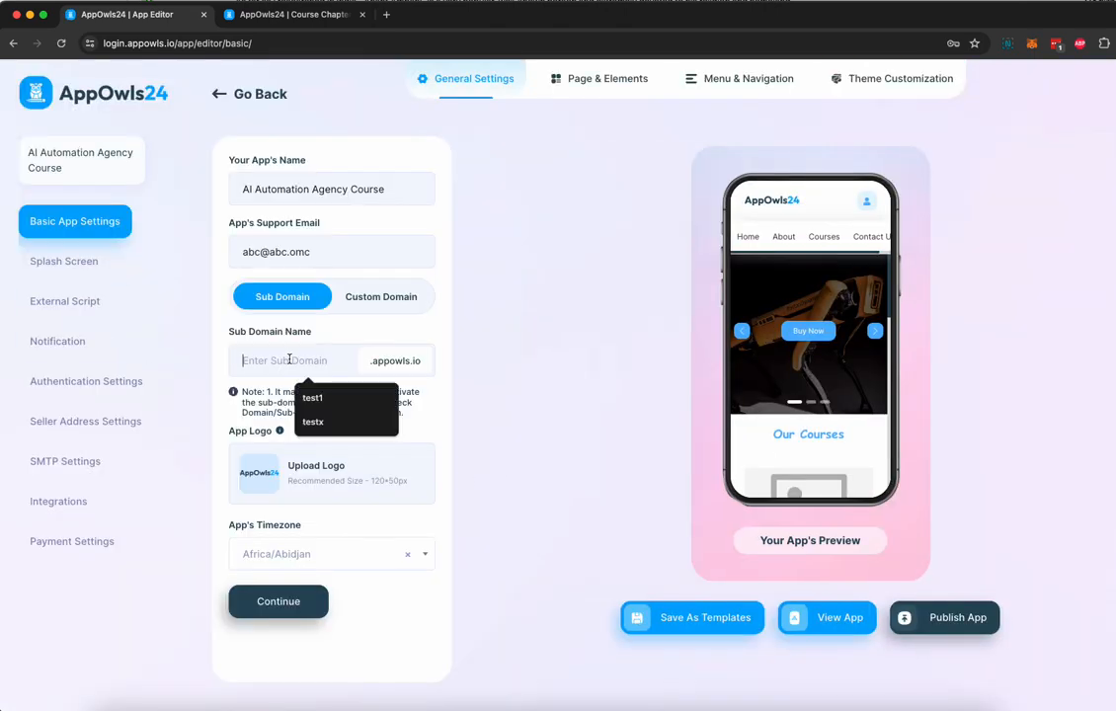
type("aiagency")
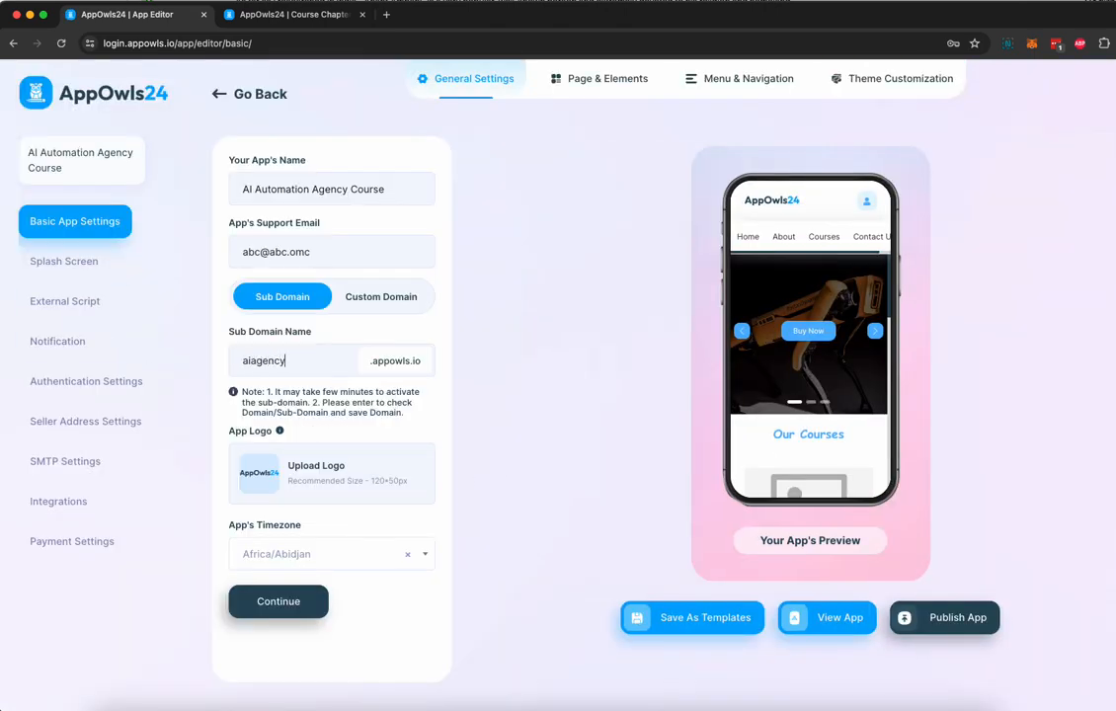
left_click(277, 601)
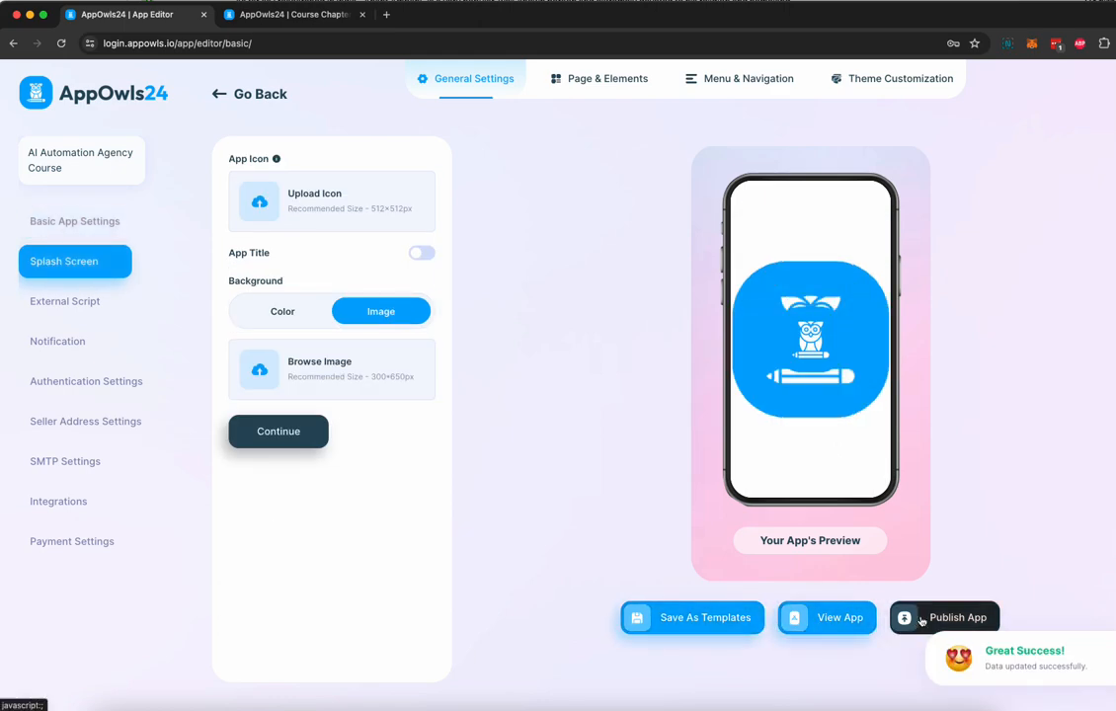
Publish the AI Automation Agency Course app and highlight its app URL on the dashboard
left_click(920, 620)
left_click(653, 479)
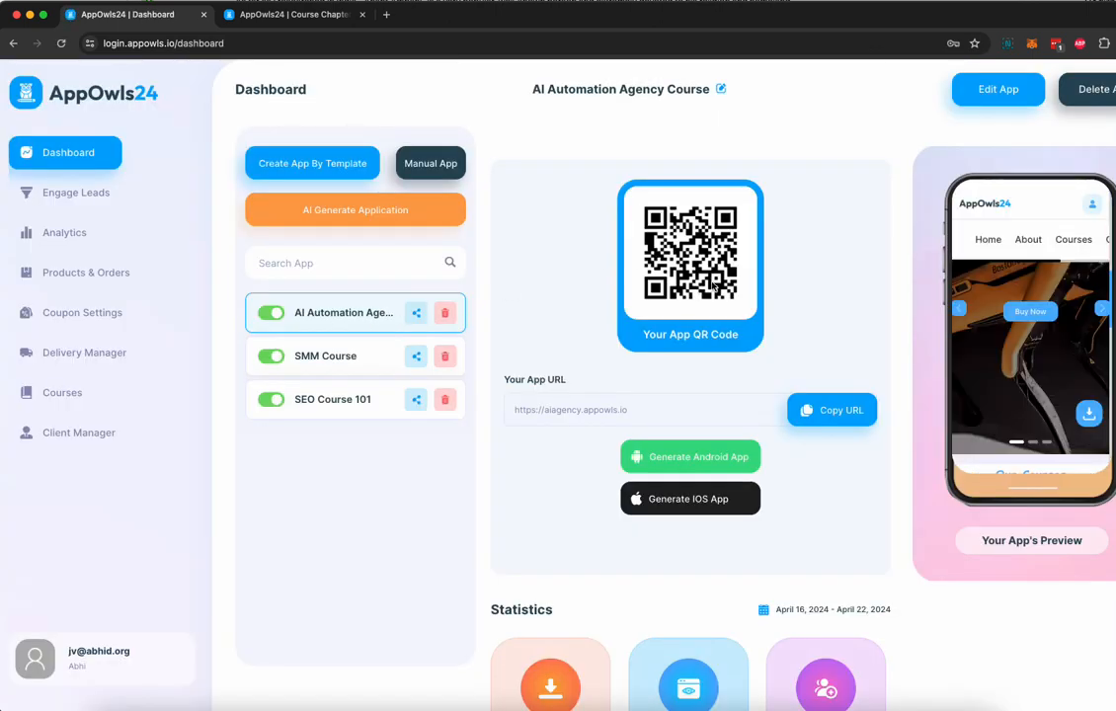
left_click_drag(511, 409, 647, 420)
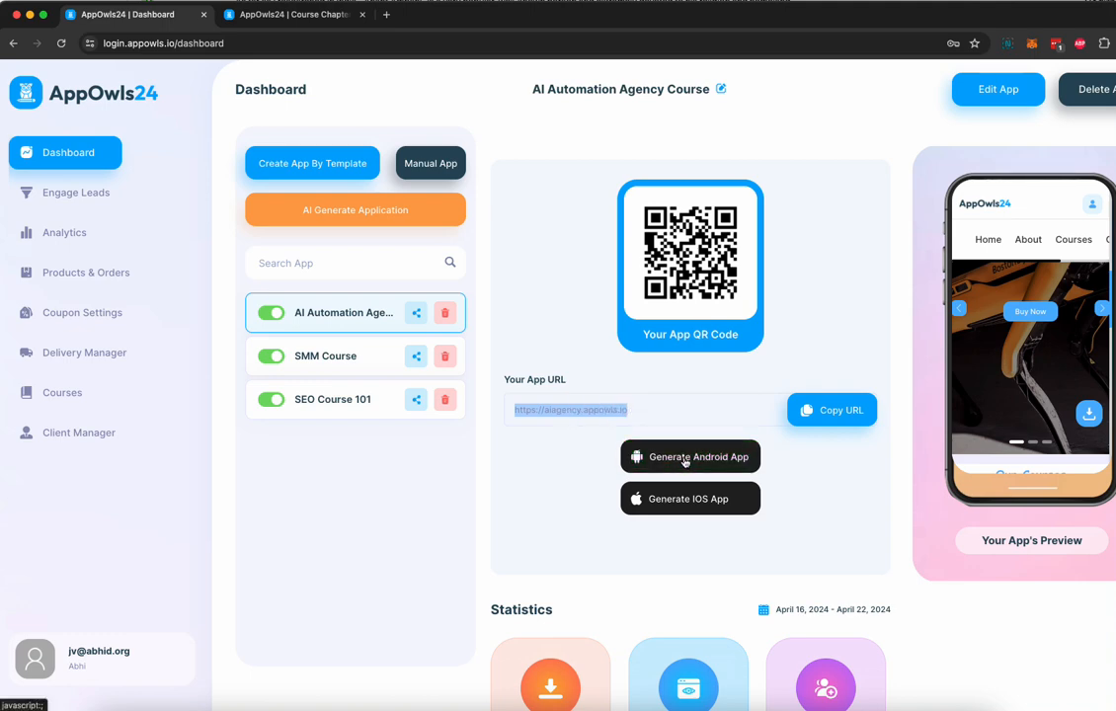
Examine the options for generating Android and iOS versions of the published app
scroll(686, 461, "up", 5)
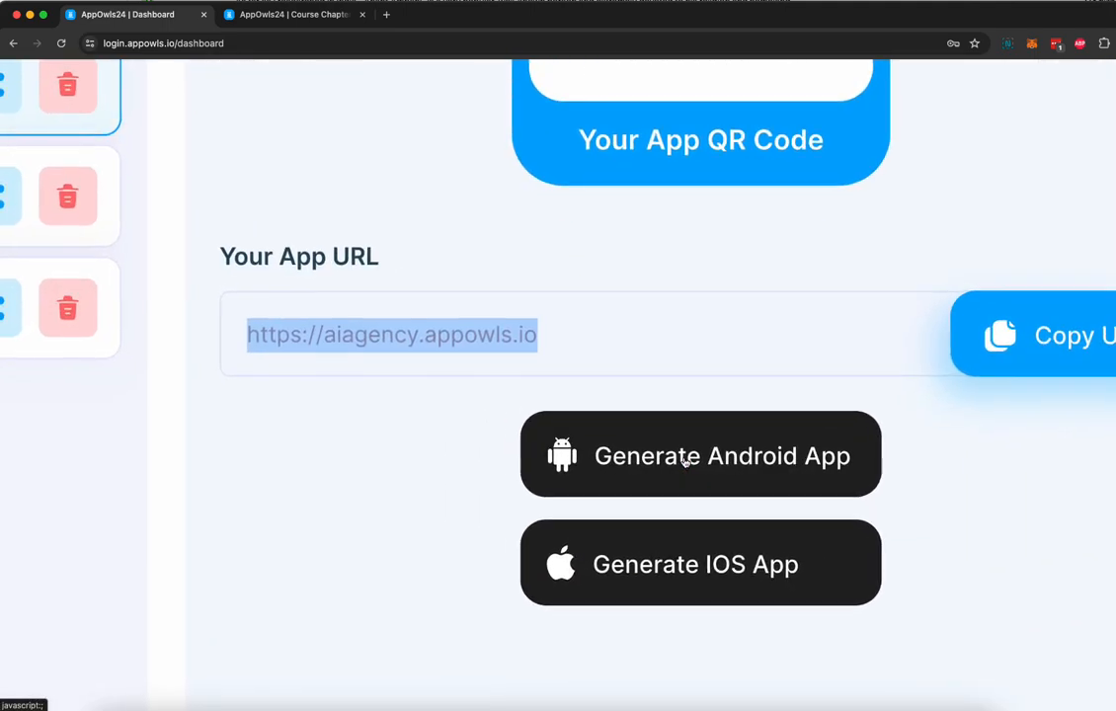
scroll(685, 461, "down", 5)
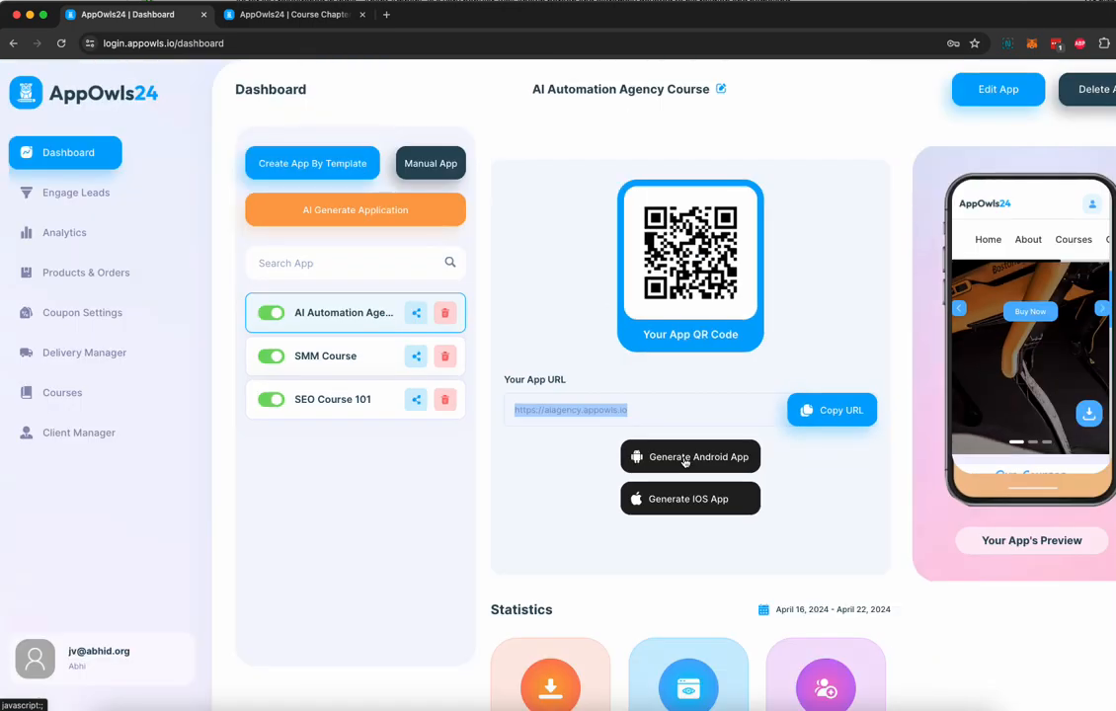
left_click(684, 458)
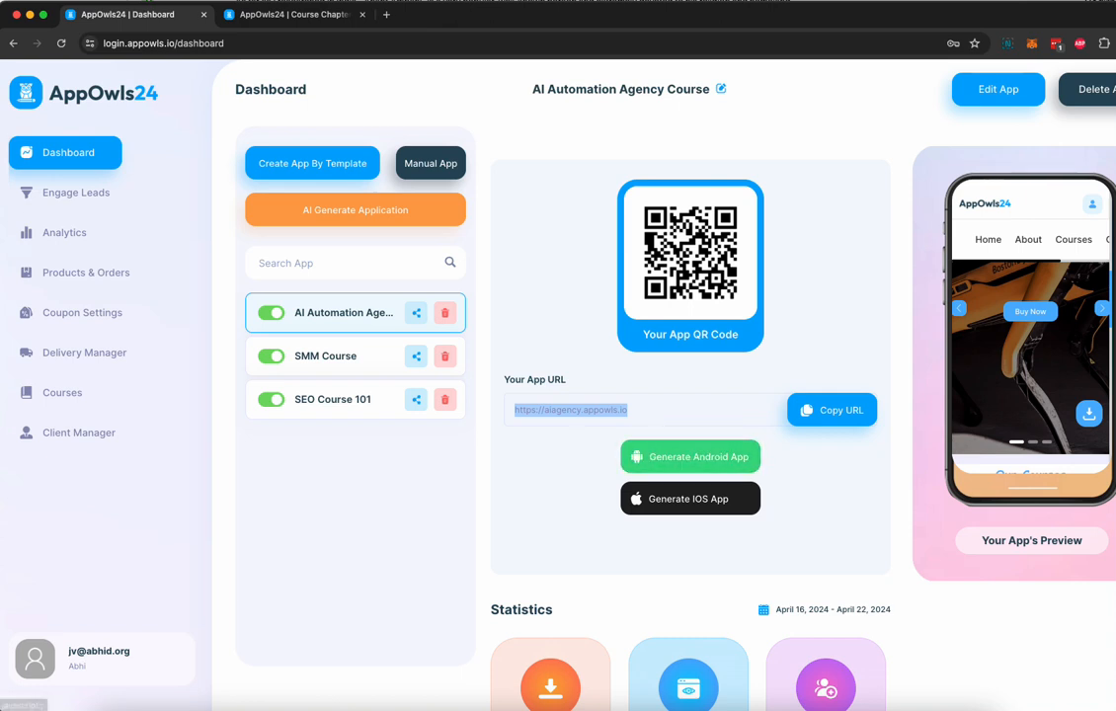
Look through the Notifications, SMS, Booking Manager and Loyalty Program pages for engaging leads, including the form for adding a loyalty program
left_click(84, 194)
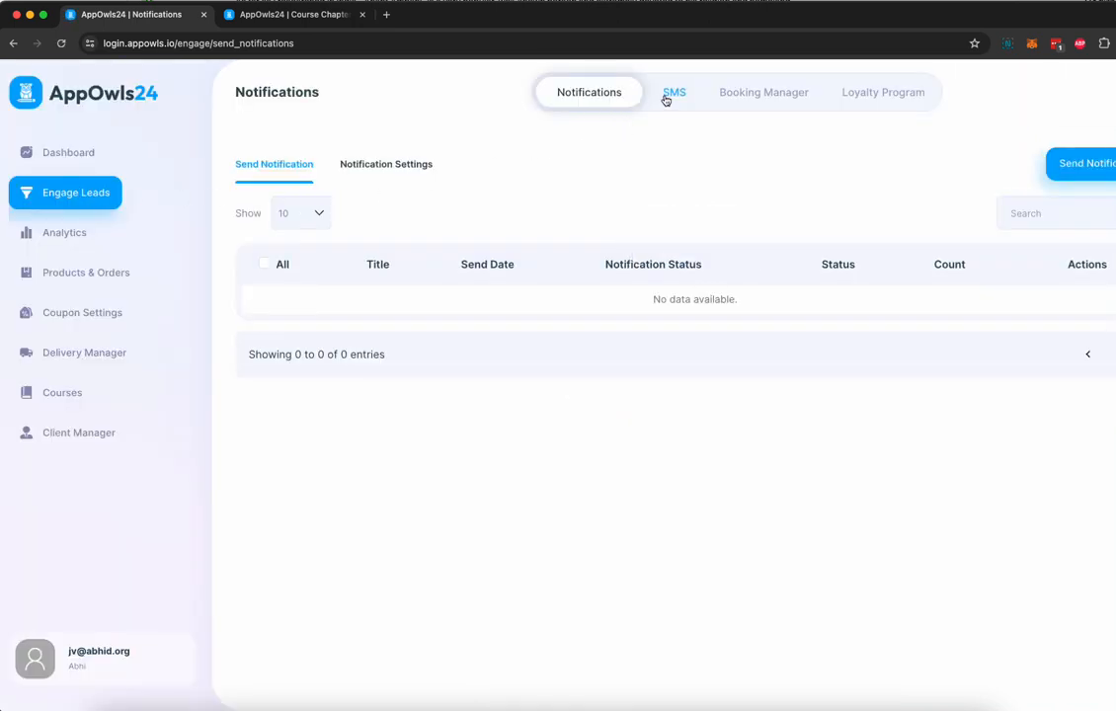
left_click(666, 102)
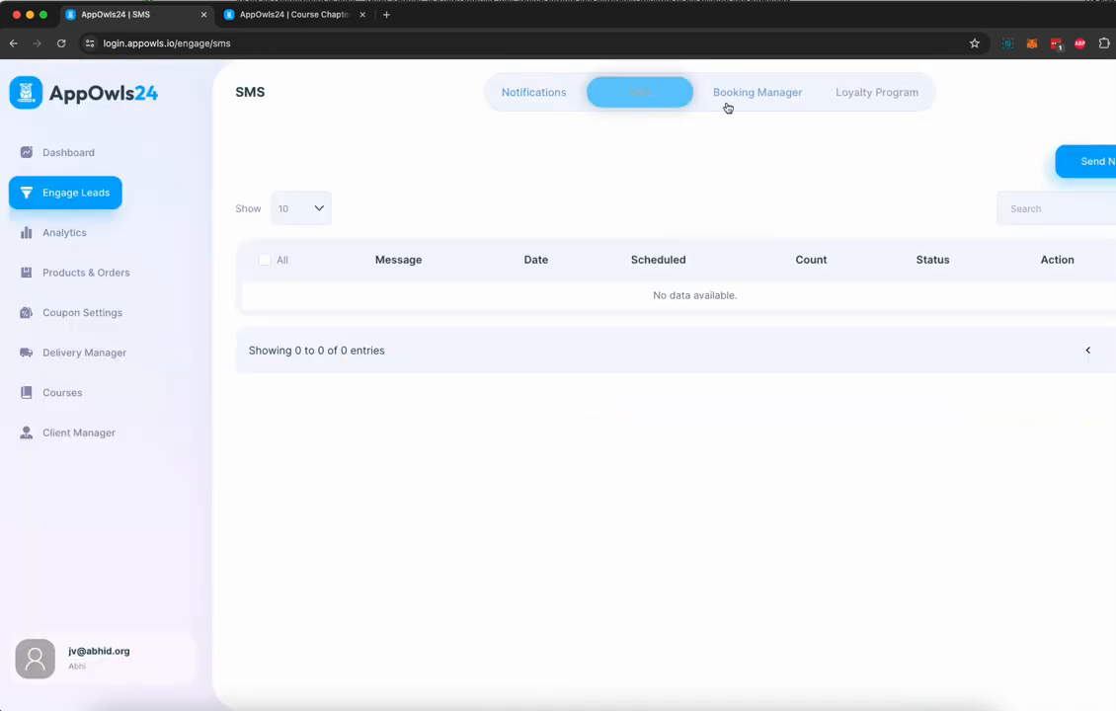
left_click(752, 107)
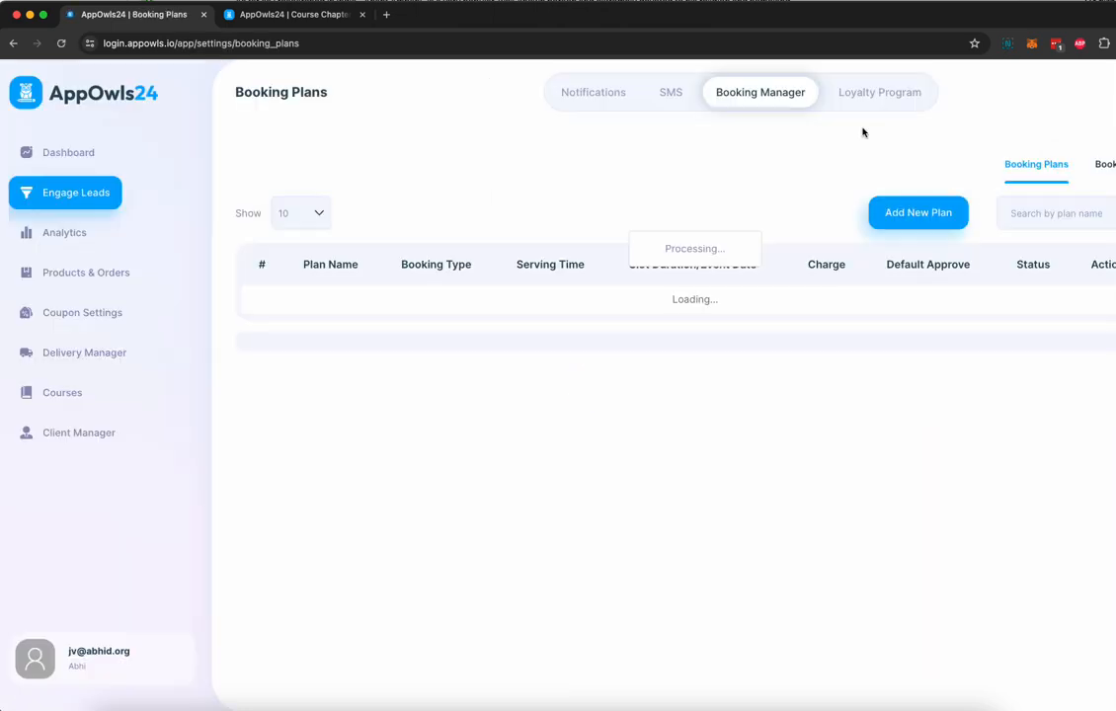
left_click(884, 105)
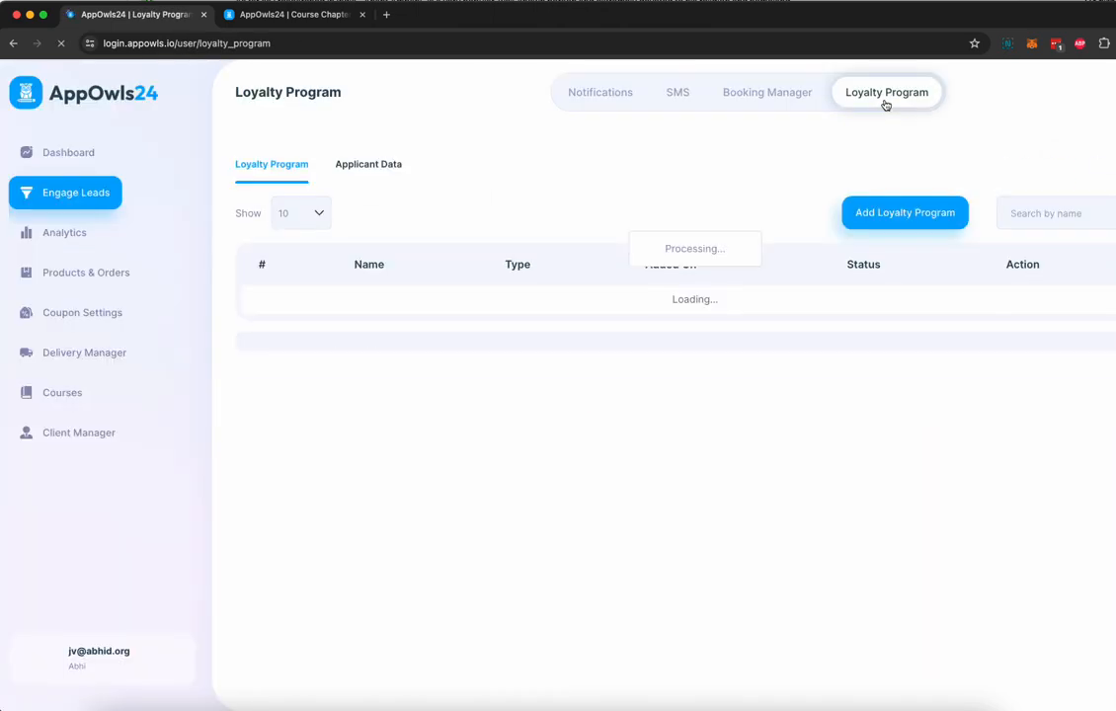
left_click(899, 227)
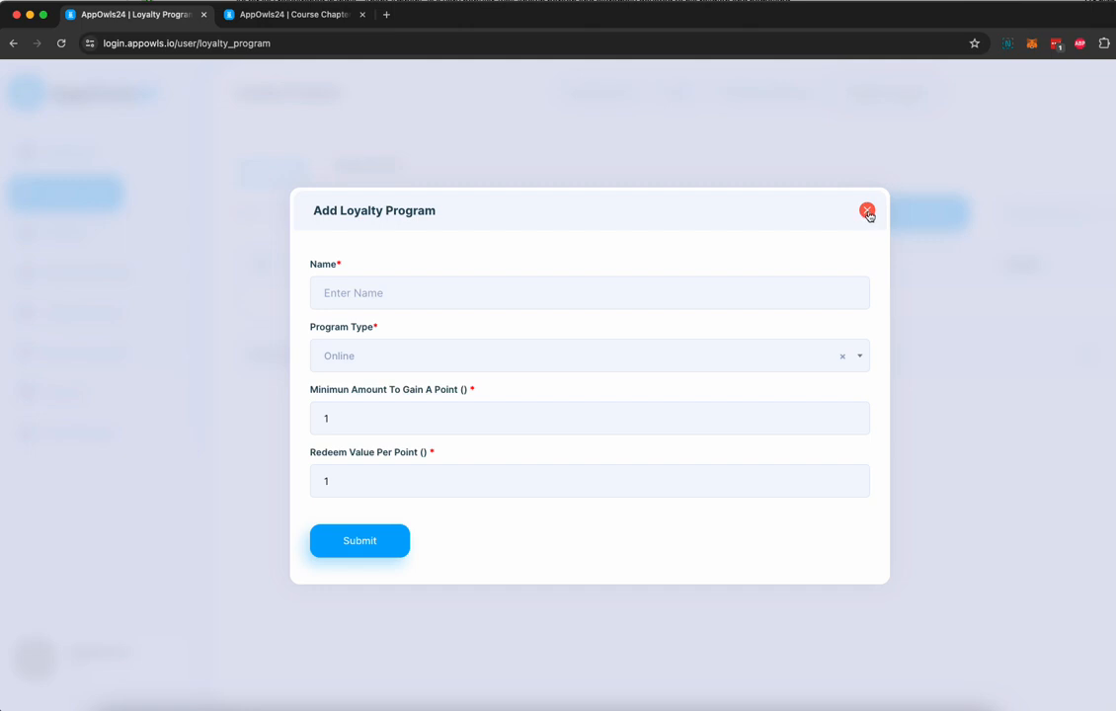
left_click(867, 213)
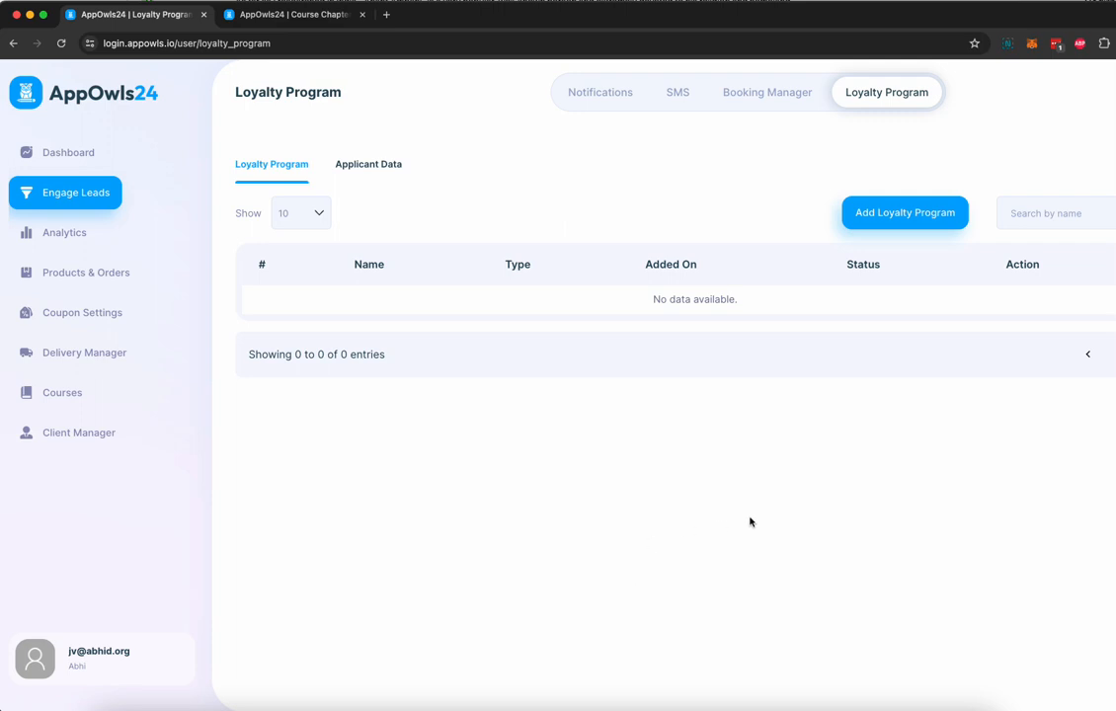
Review the lead notifications and the Products & Orders section, and return to the dashboard
left_click(98, 251)
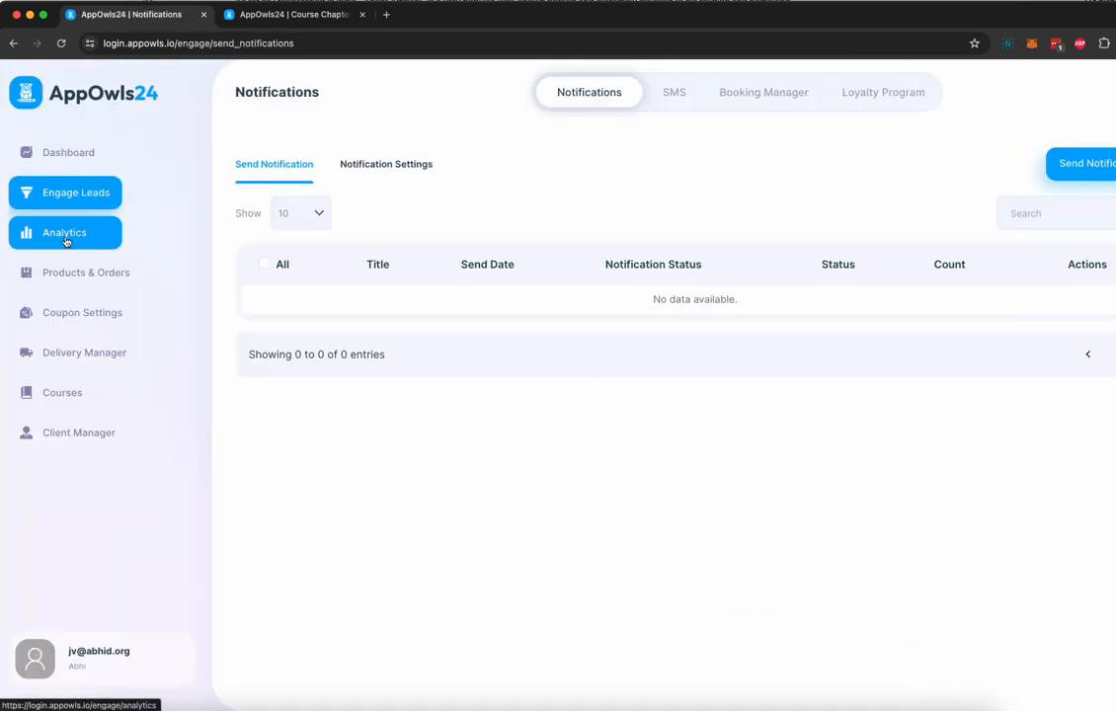
left_click(71, 293)
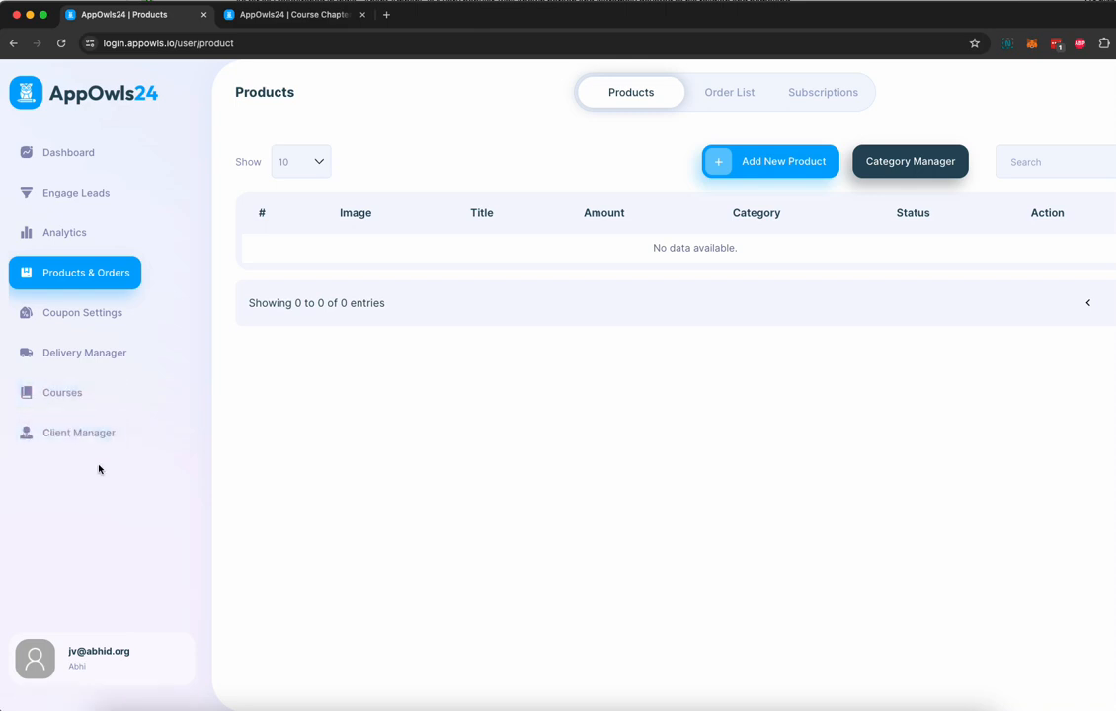
left_click(70, 154)
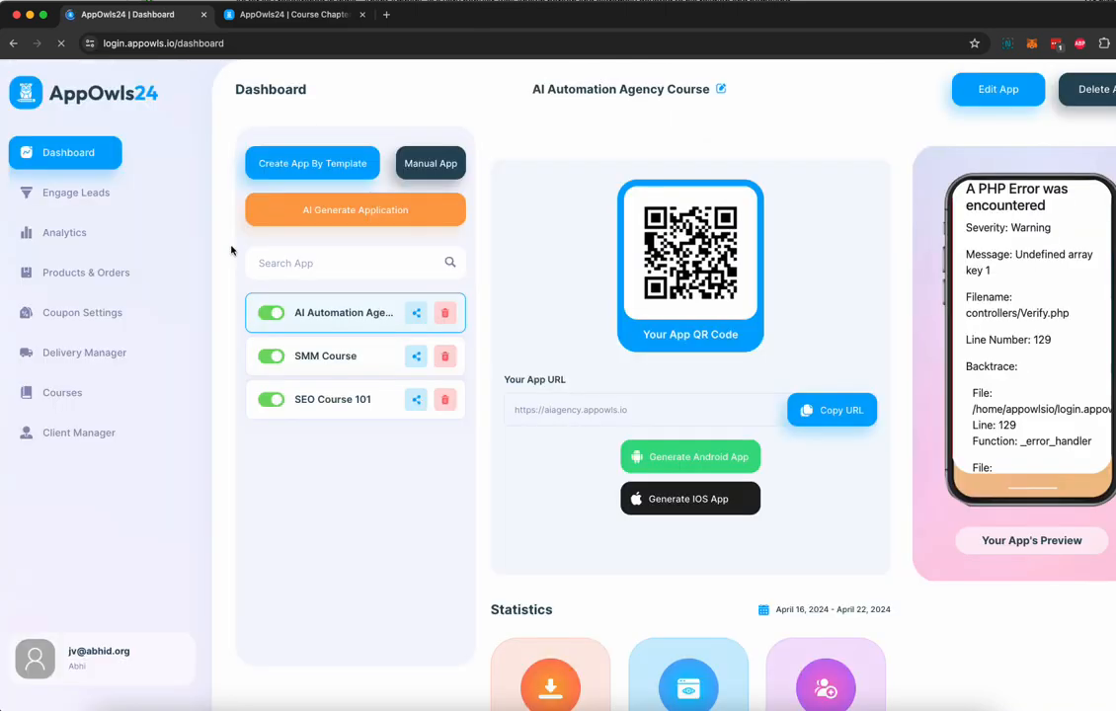